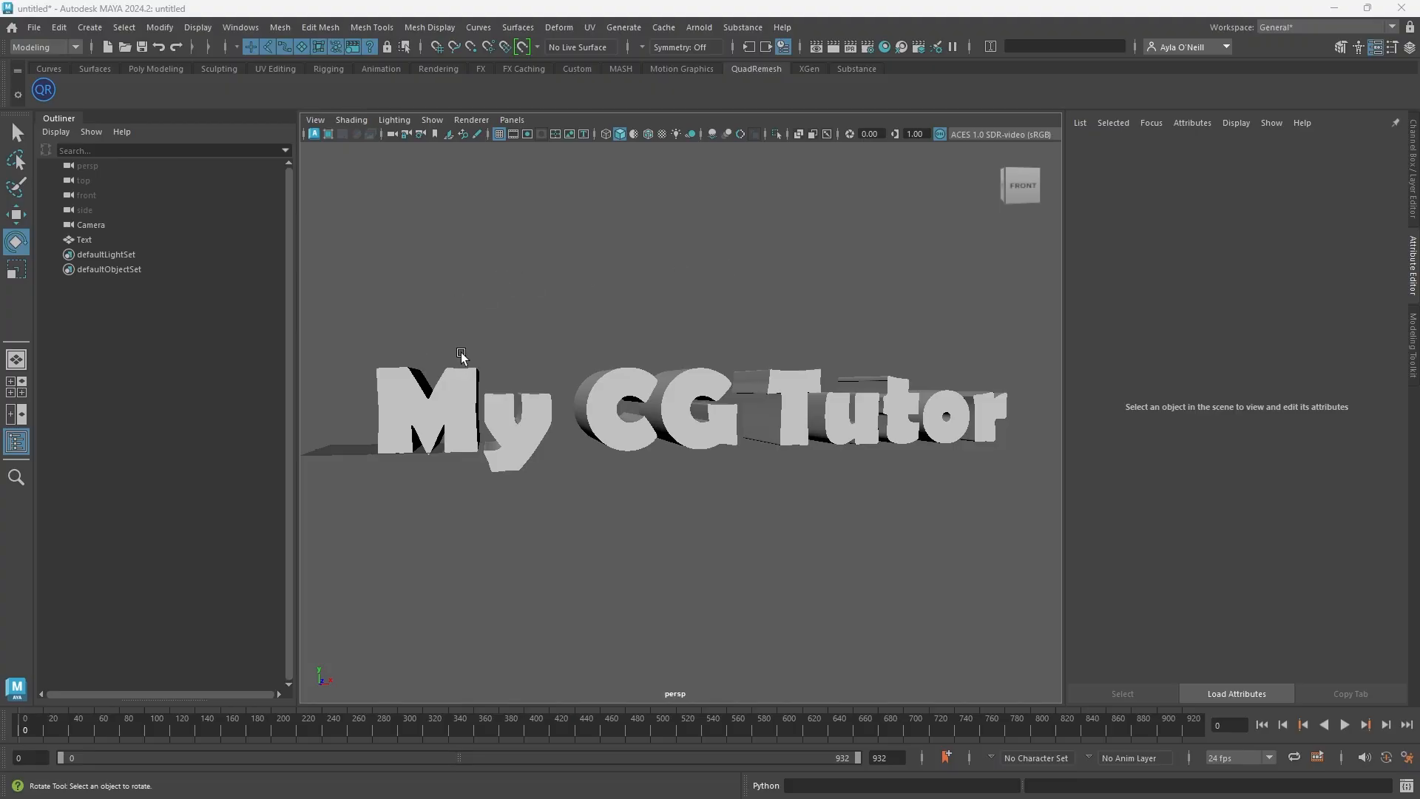
Assign a new aiStandardSurface material to the text object
{"action": "left_click", "coordinate": [548, 422]}
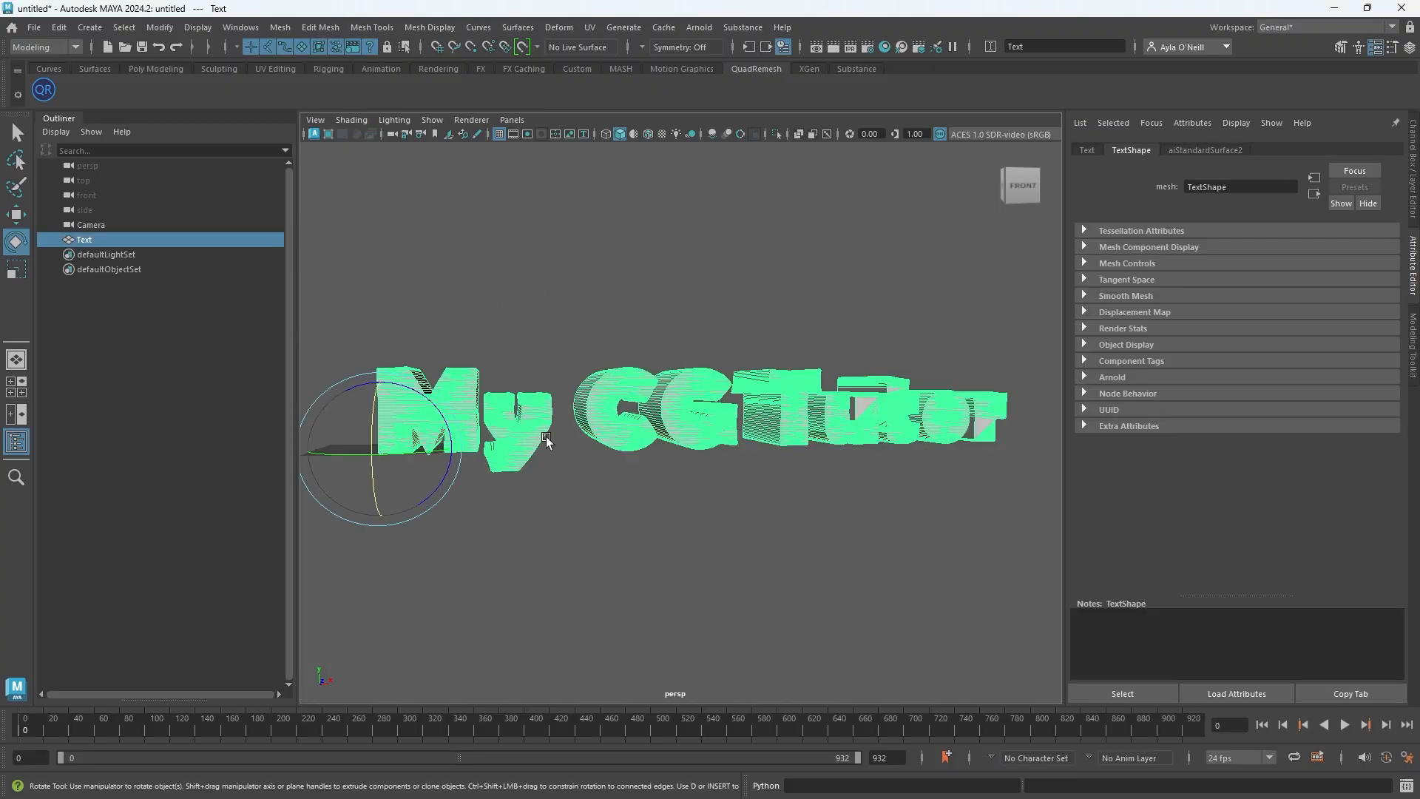
{"action": "left_click", "coordinate": [662, 309]}
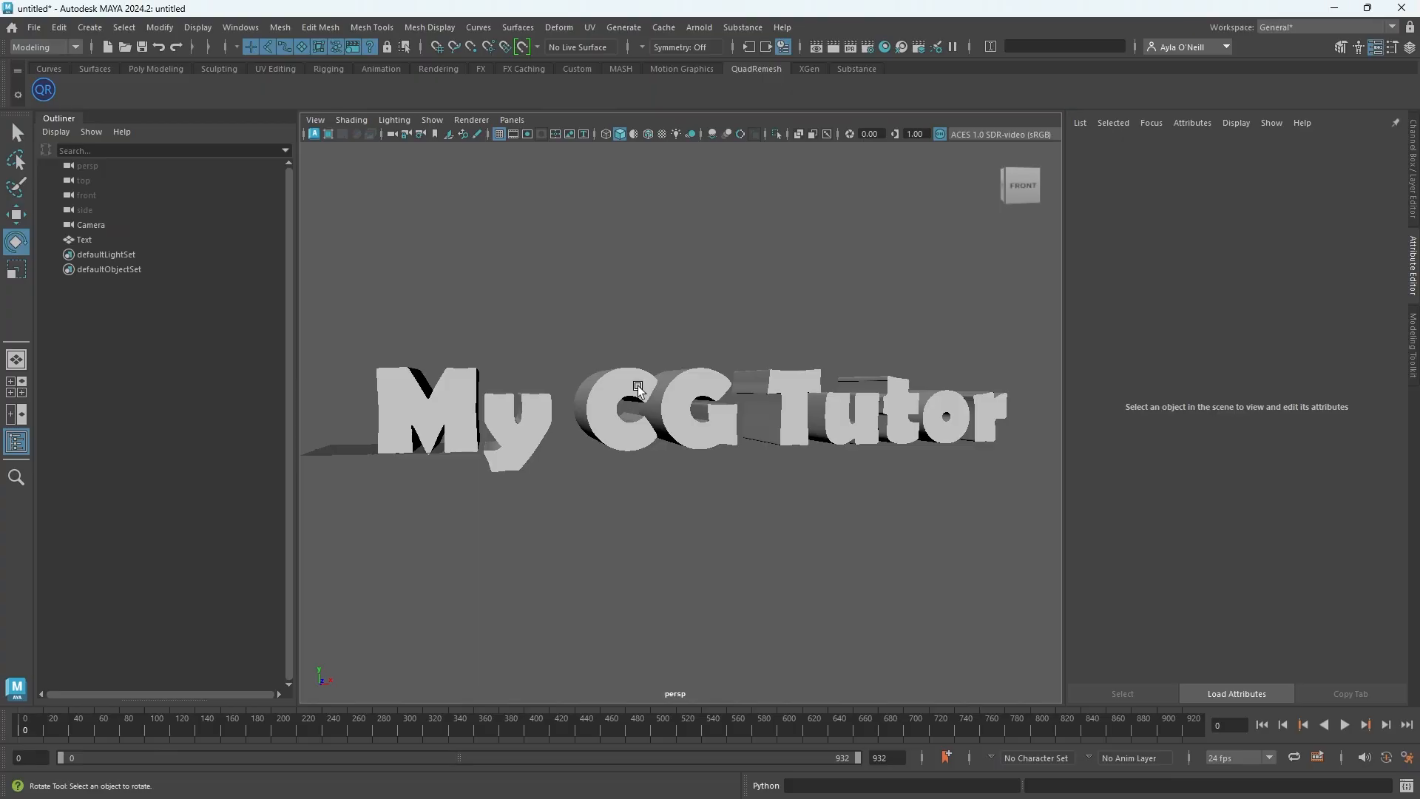
{"action": "left_click", "coordinate": [637, 384]}
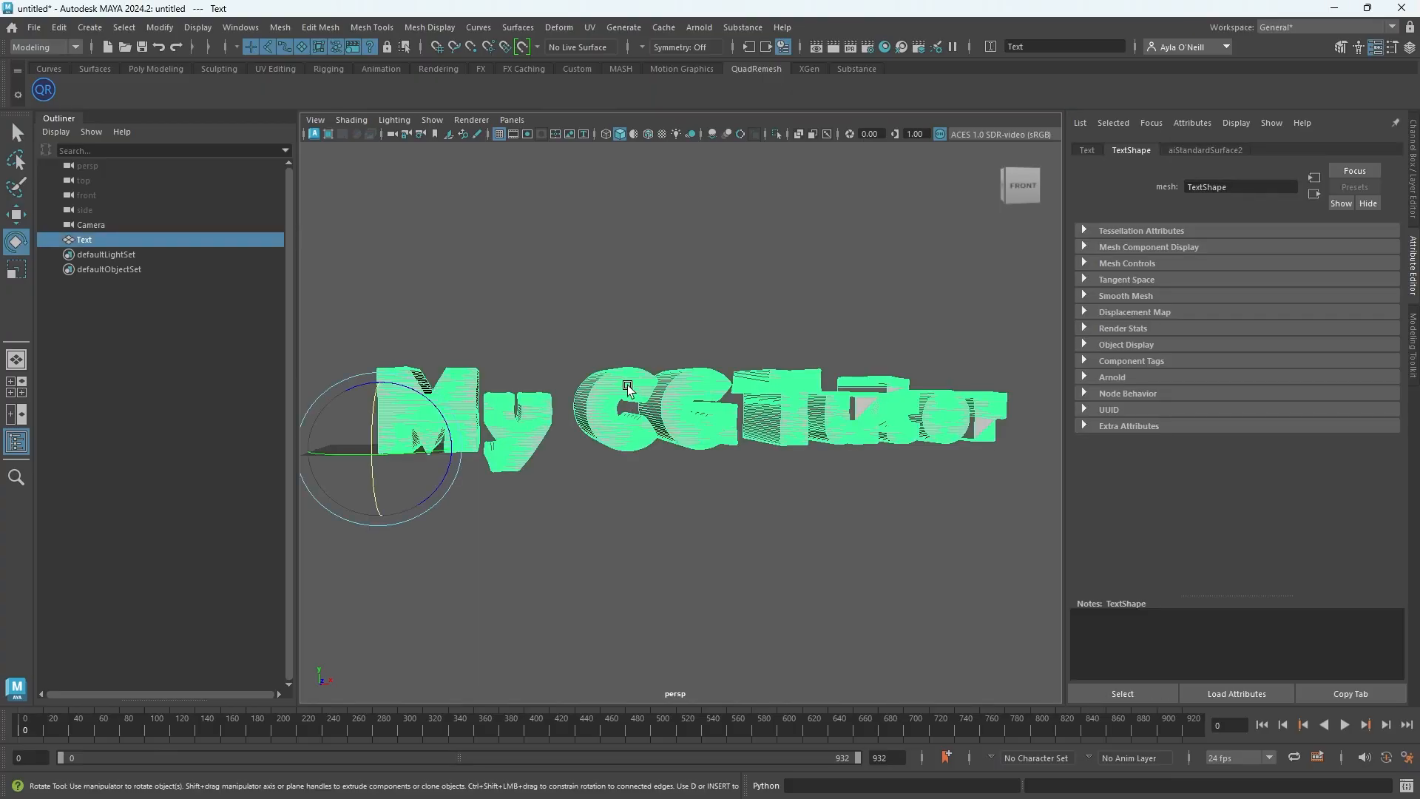
{"action": "right_click", "coordinate": [628, 384]}
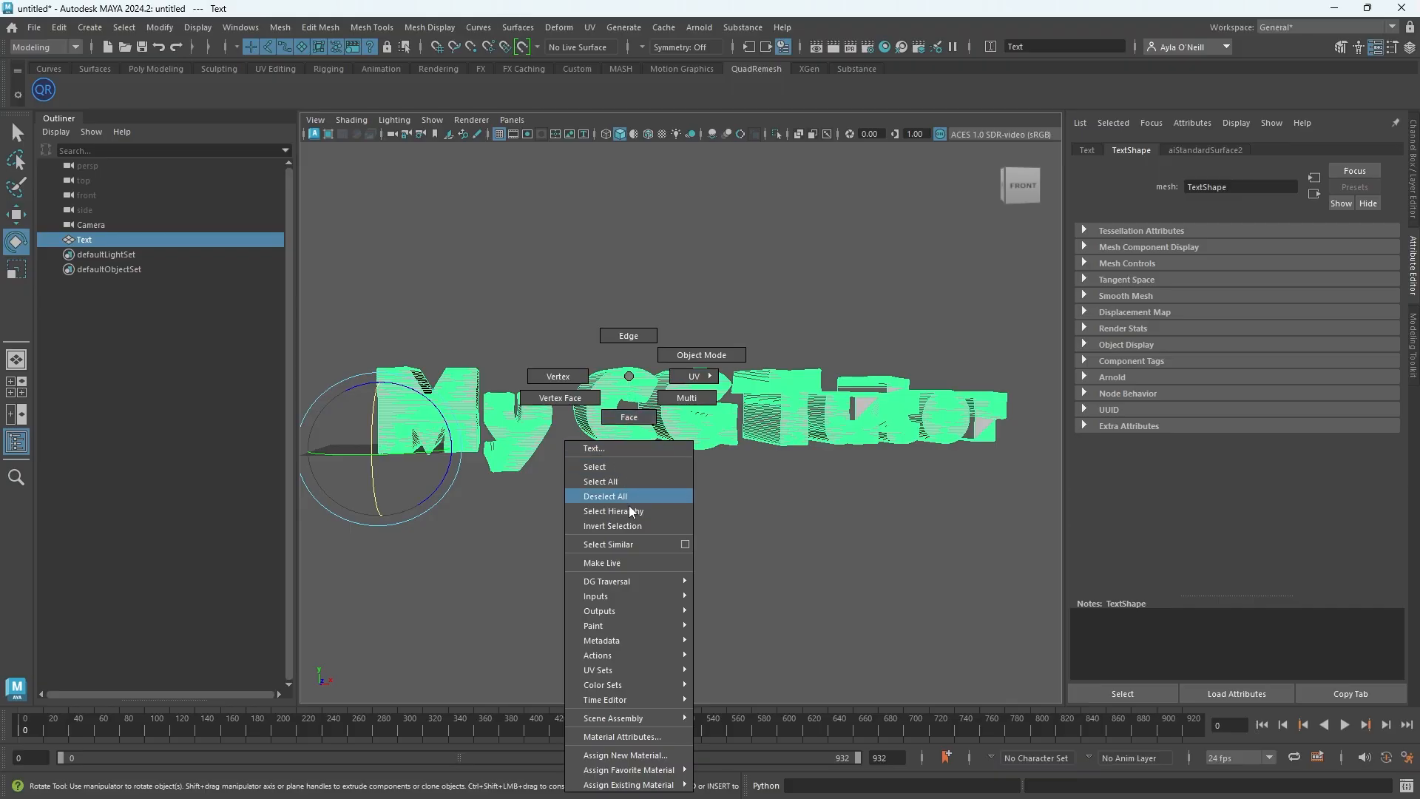
{"action": "mouse_move", "coordinate": [627, 721]}
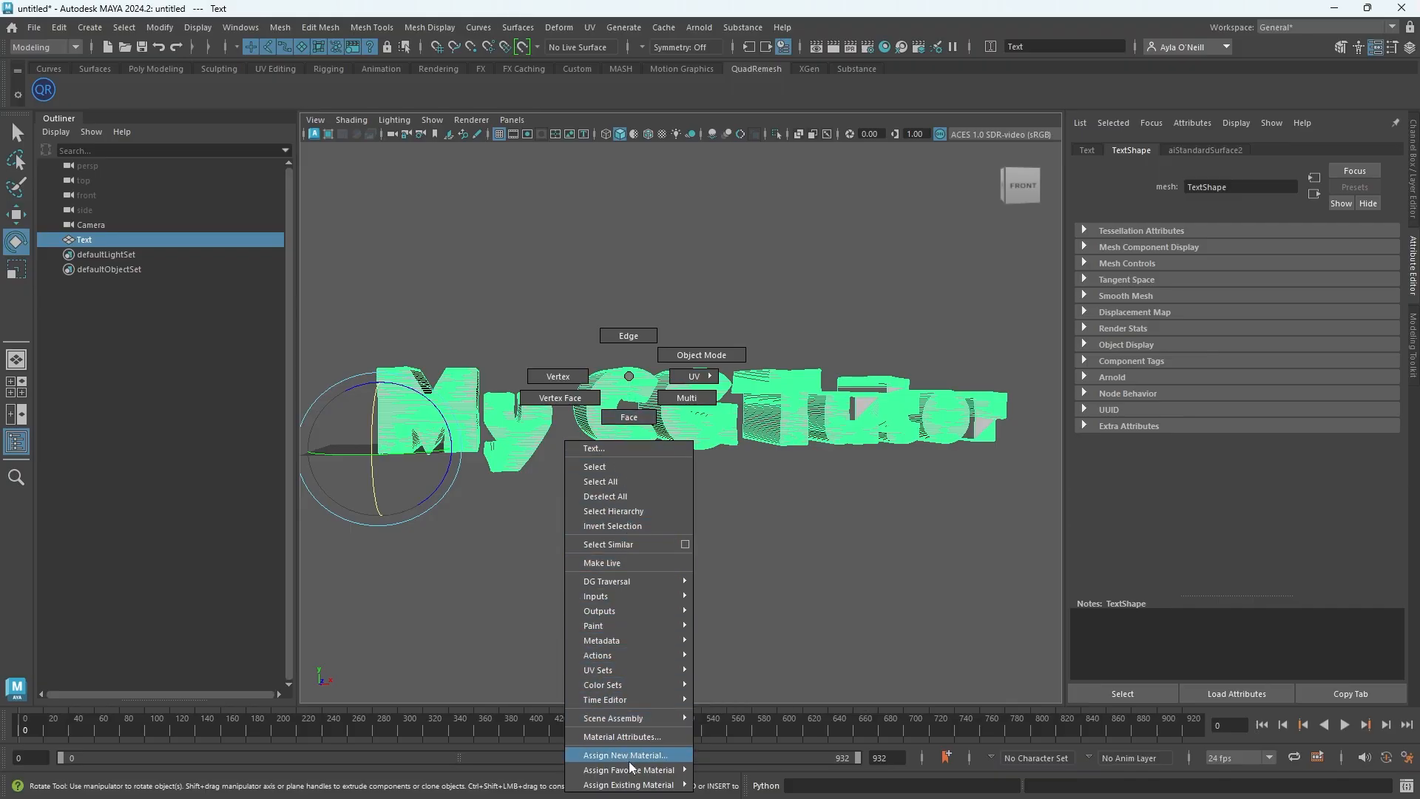
{"action": "left_click", "coordinate": [629, 755]}
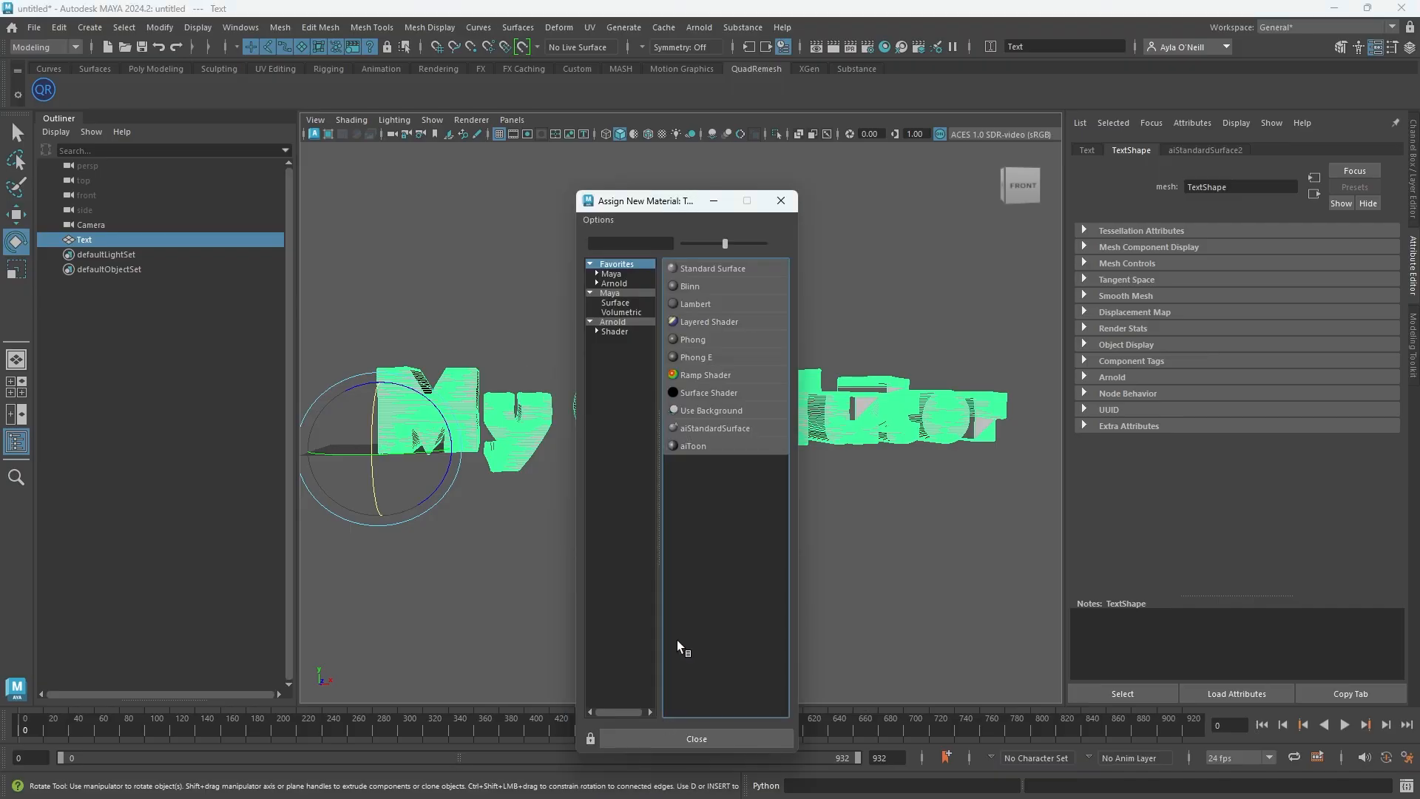
{"action": "left_click", "coordinate": [720, 428]}
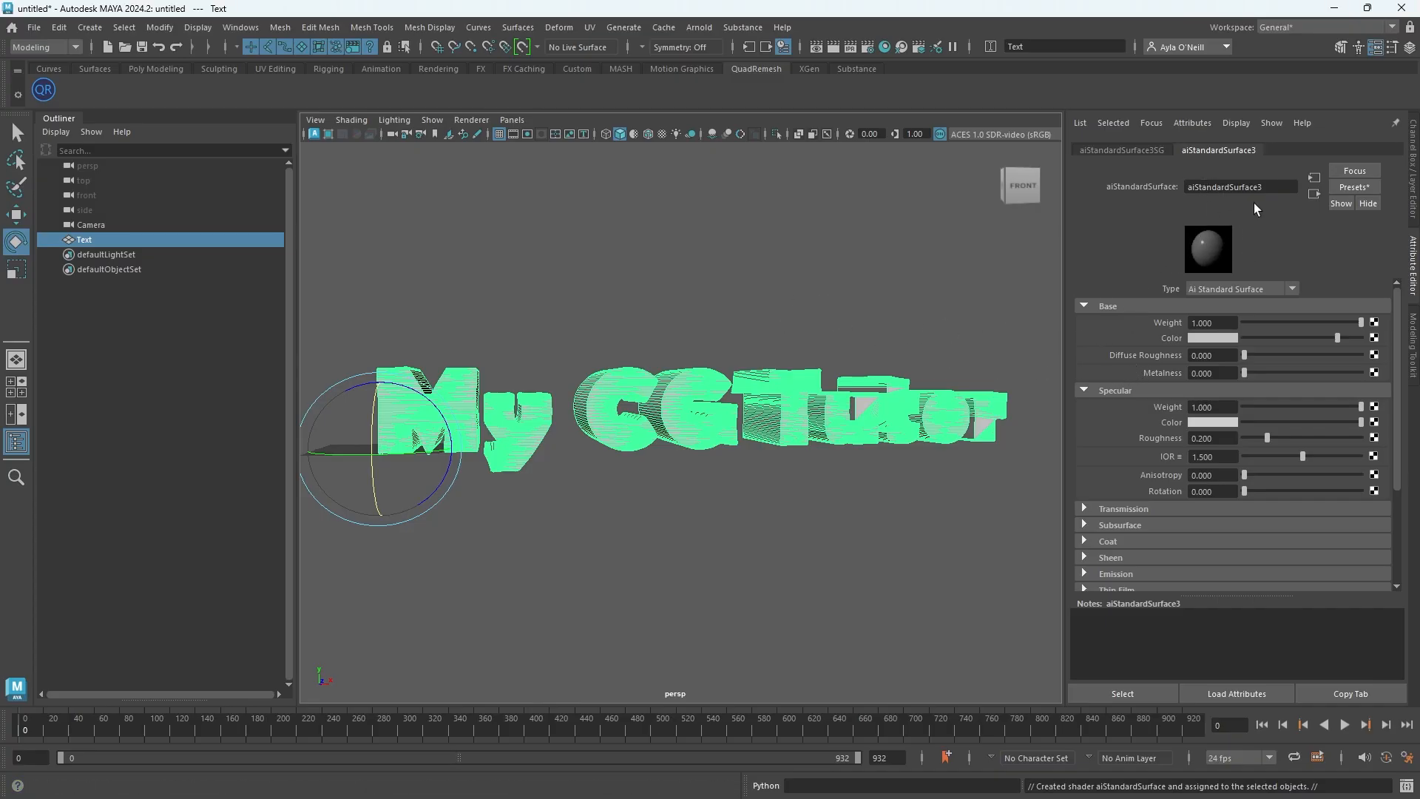
Set the material's base color to red
{"action": "left_click", "coordinate": [1199, 340]}
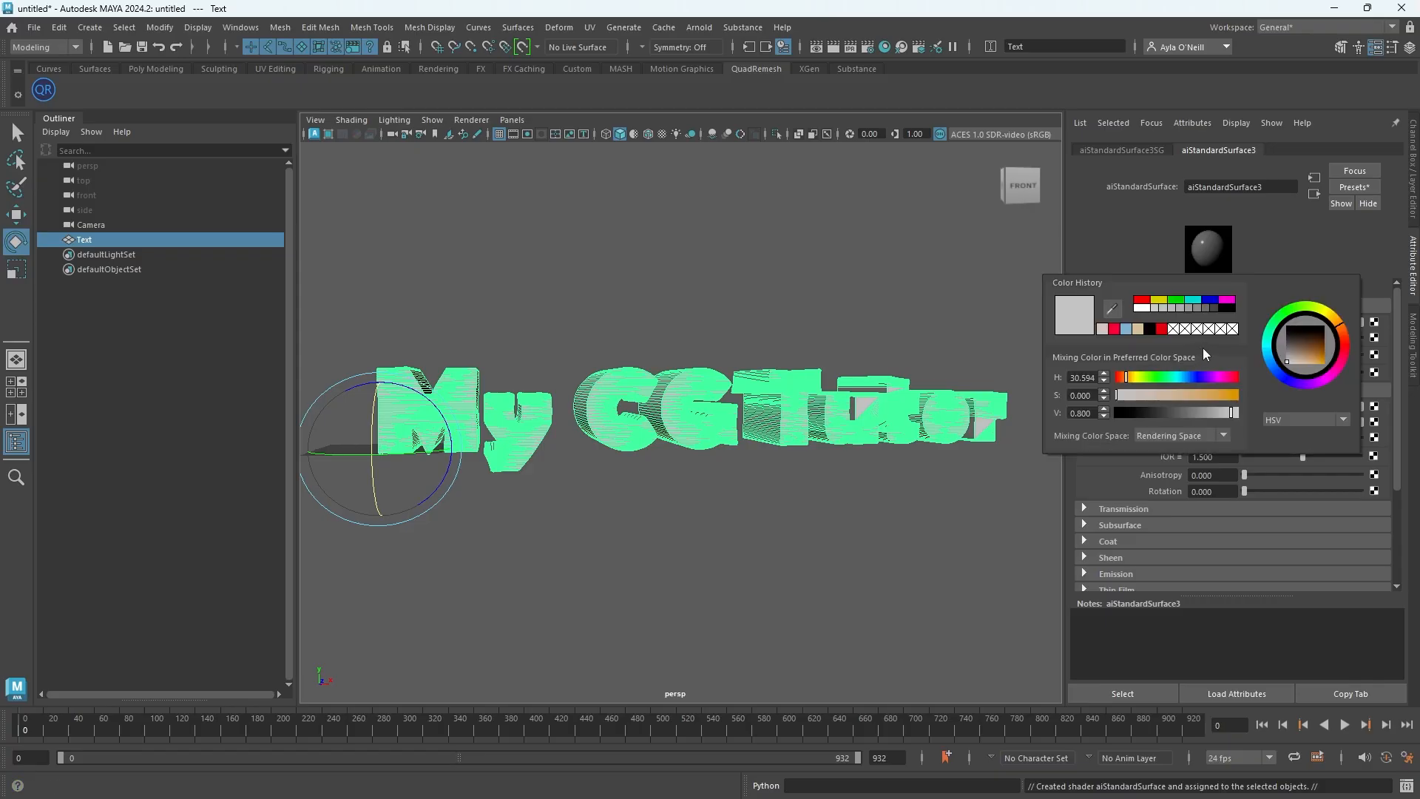
{"action": "left_click", "coordinate": [1344, 346]}
{"action": "left_click_drag", "start_coordinate": [1316, 360], "coordinate": [1324, 369]}
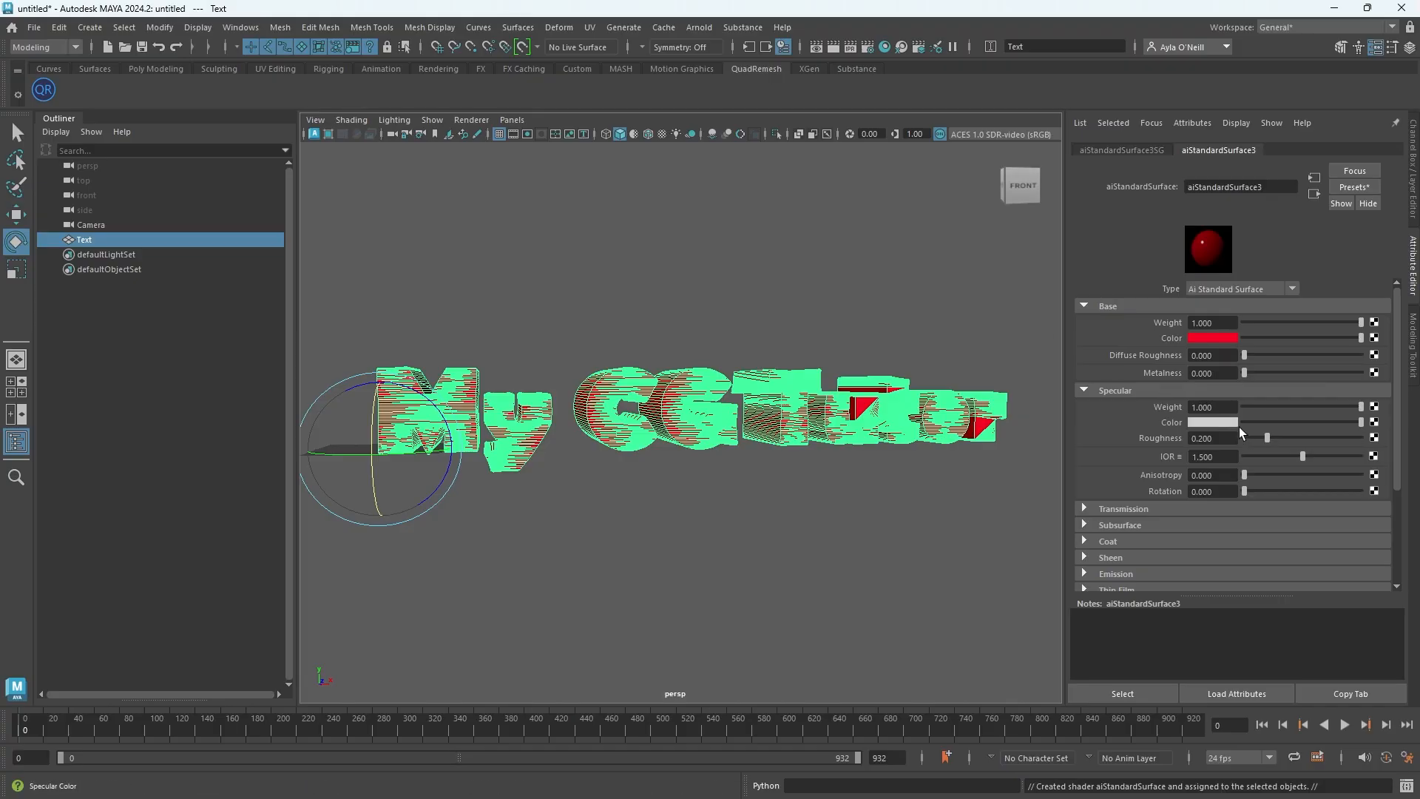
Lower the material's specular weight to about 0.53 and roughness to about 0.26
{"action": "left_click", "coordinate": [1315, 407]}
{"action": "left_click_drag", "start_coordinate": [1307, 408], "coordinate": [1303, 407]}
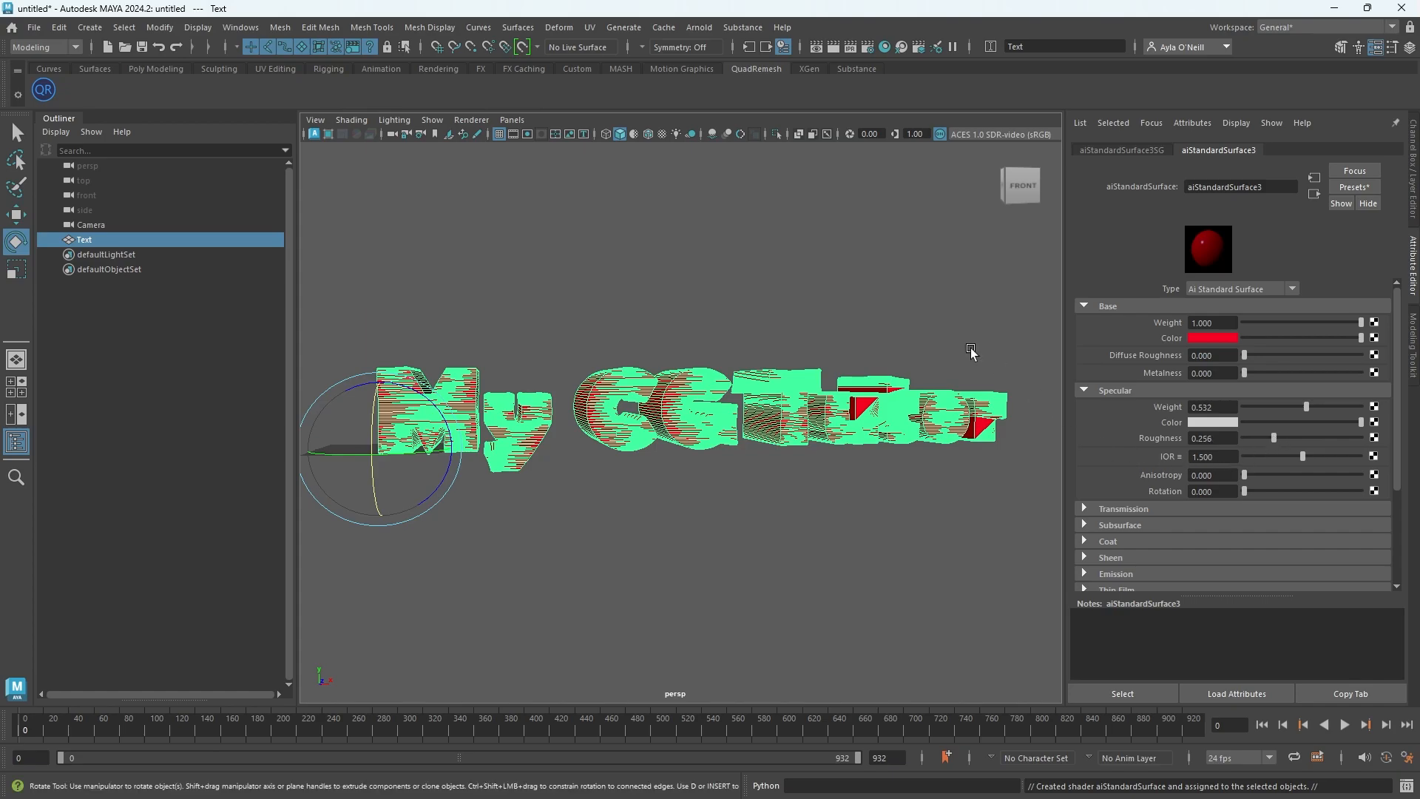
{"action": "left_click", "coordinate": [739, 506]}
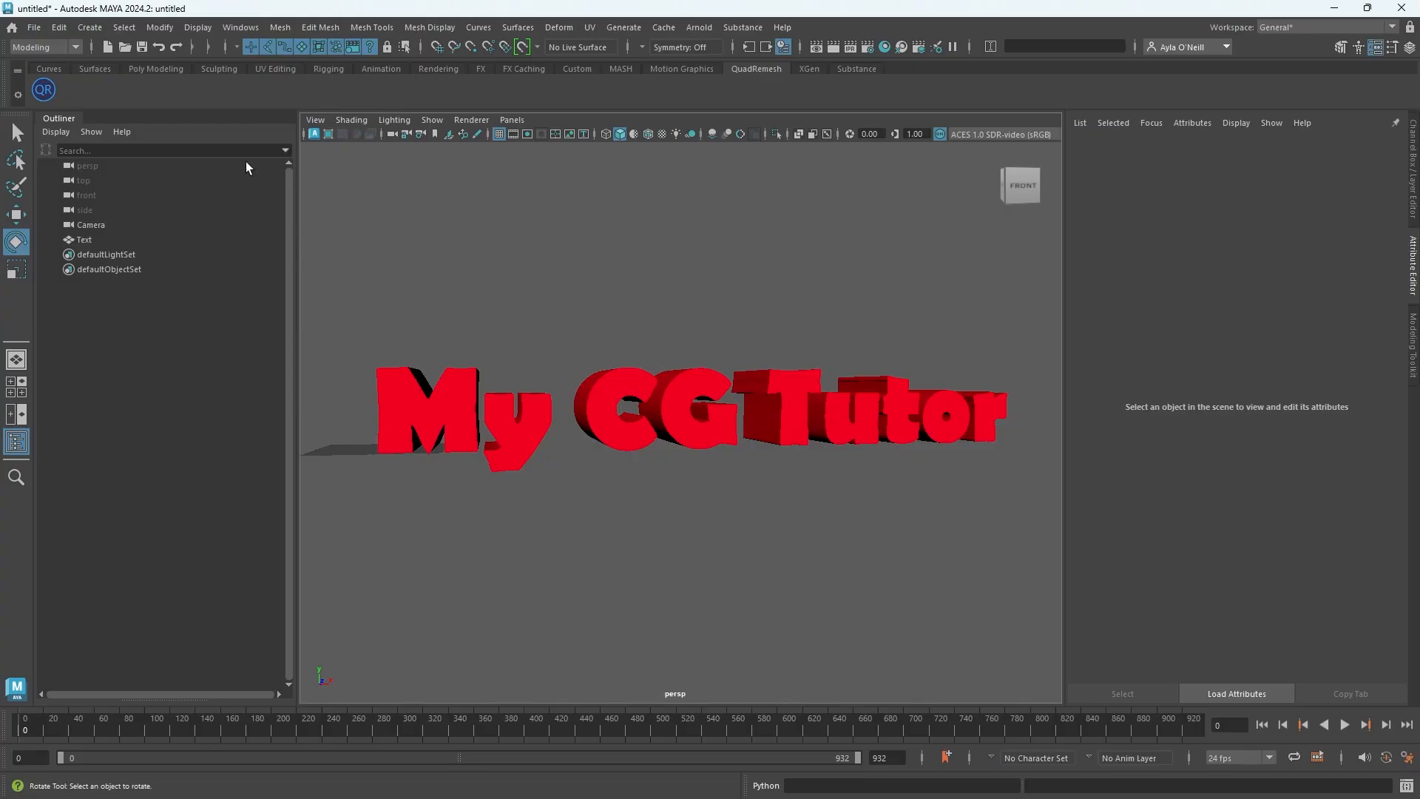
Create an Arnold Skydome Light
{"action": "left_click", "coordinate": [64, 51]}
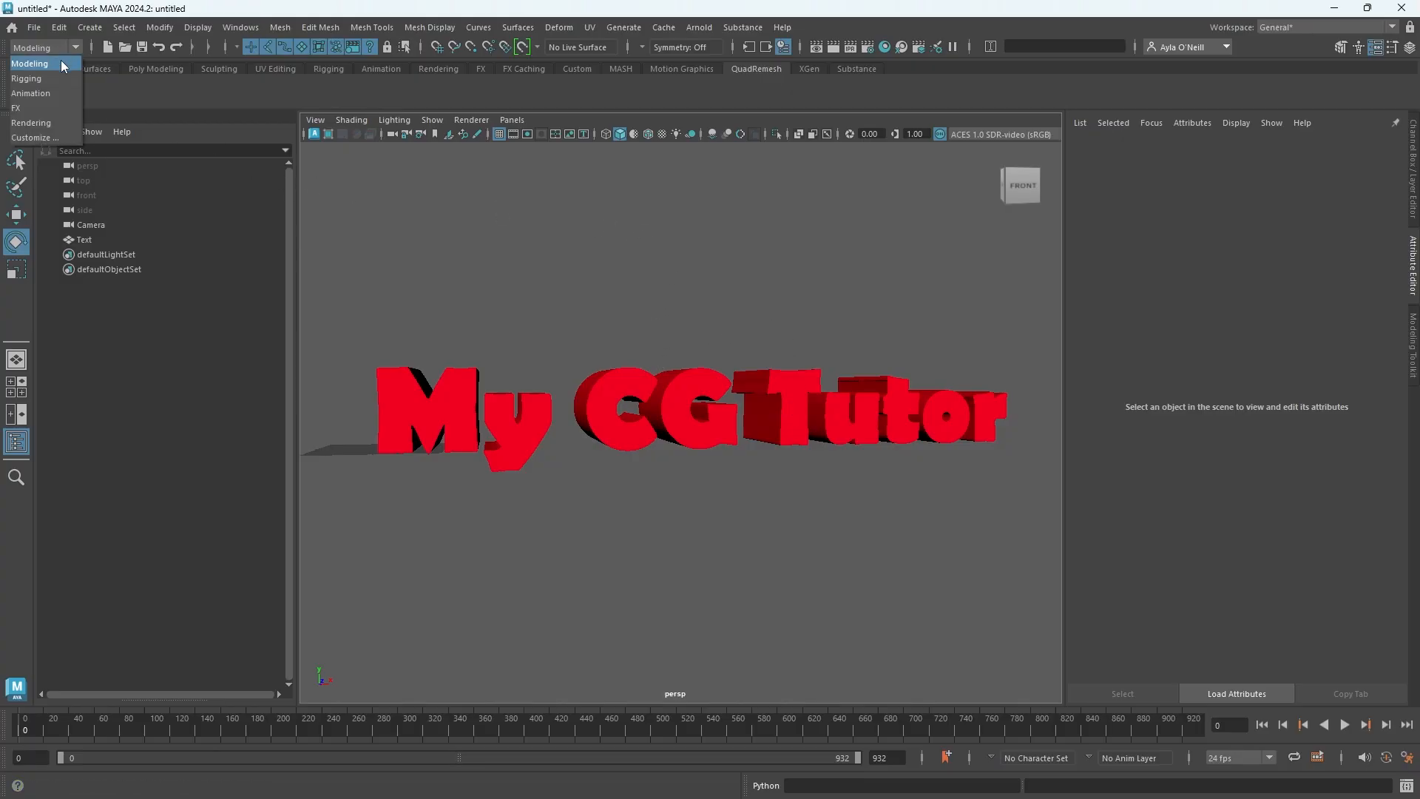
{"action": "left_click", "coordinate": [62, 65]}
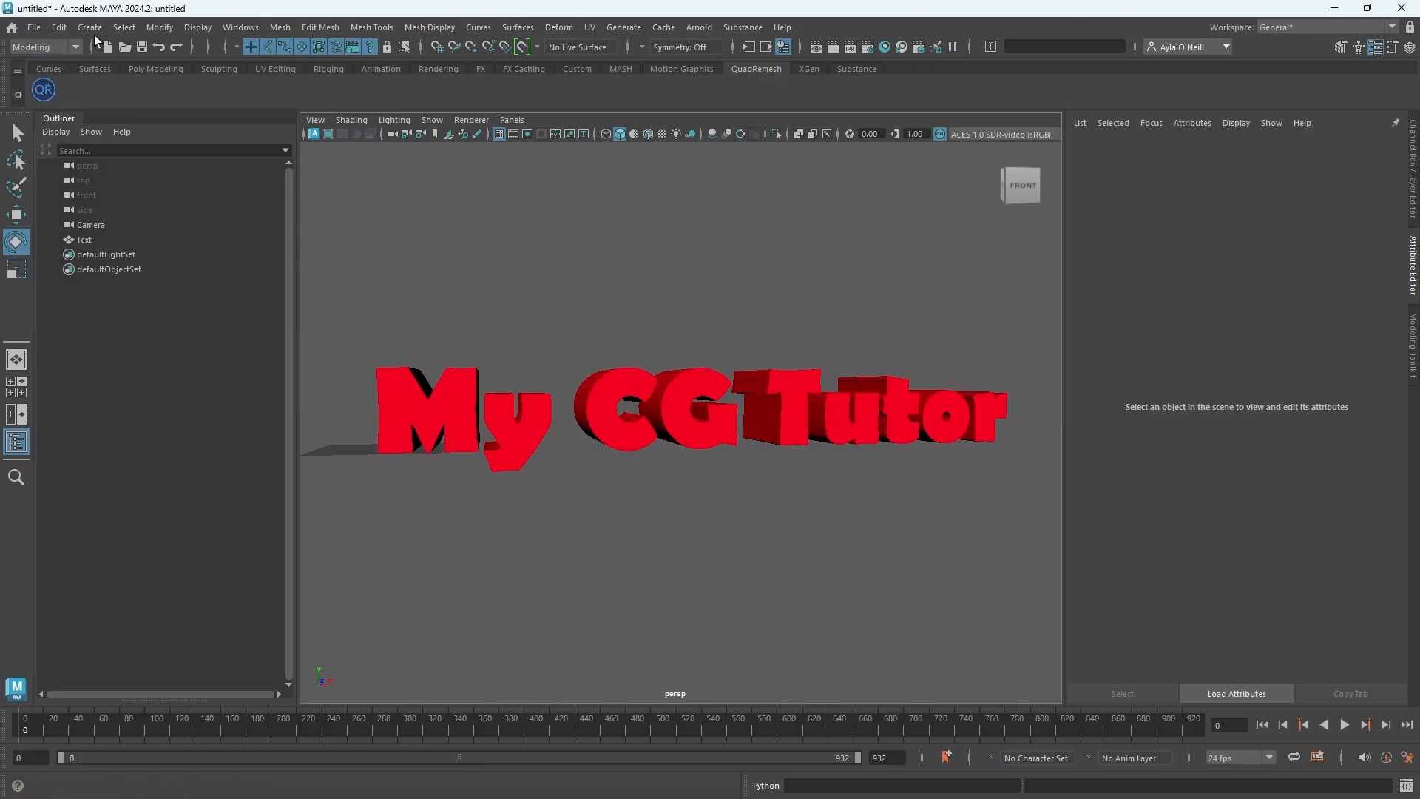
{"action": "left_click", "coordinate": [699, 29]}
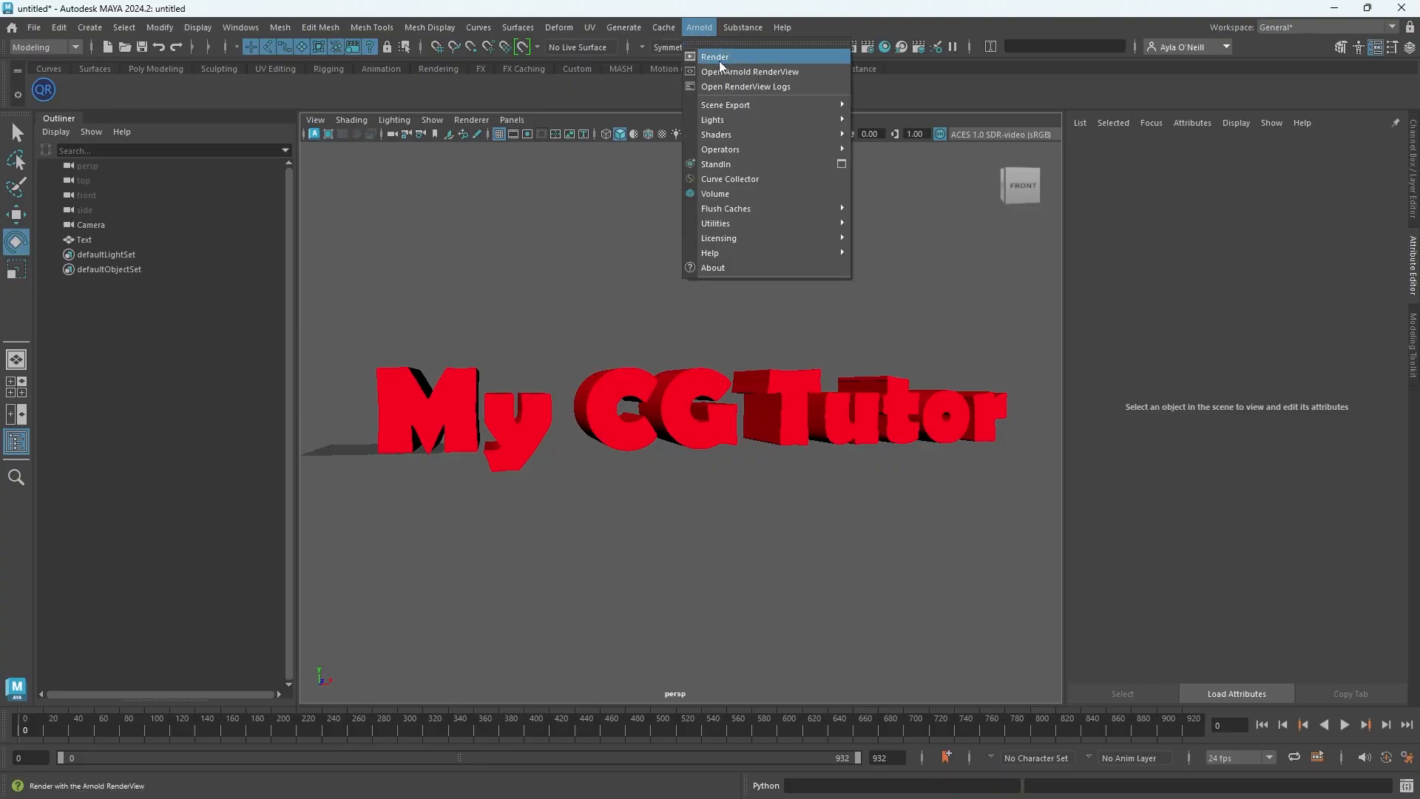
{"action": "mouse_move", "coordinate": [726, 122]}
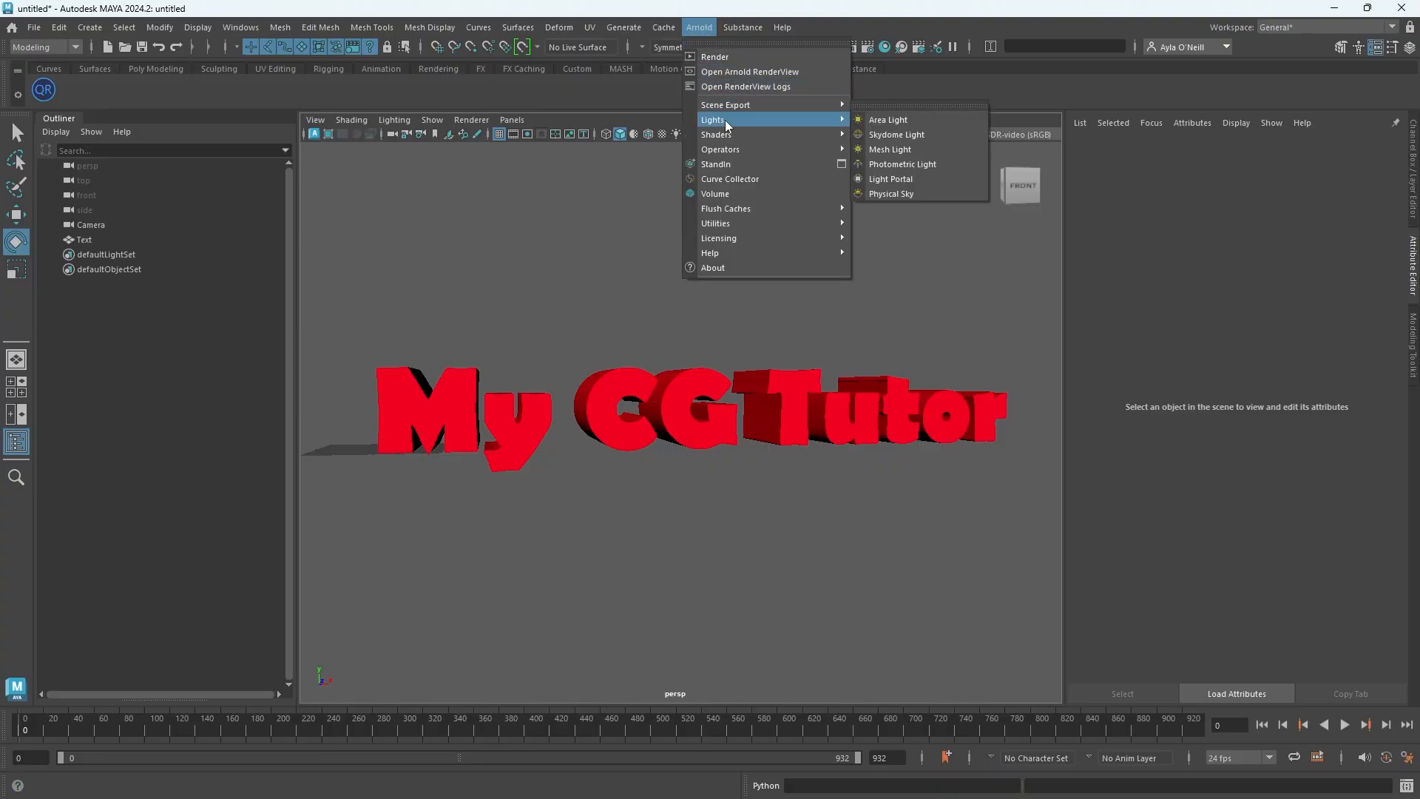
{"action": "left_click", "coordinate": [884, 134]}
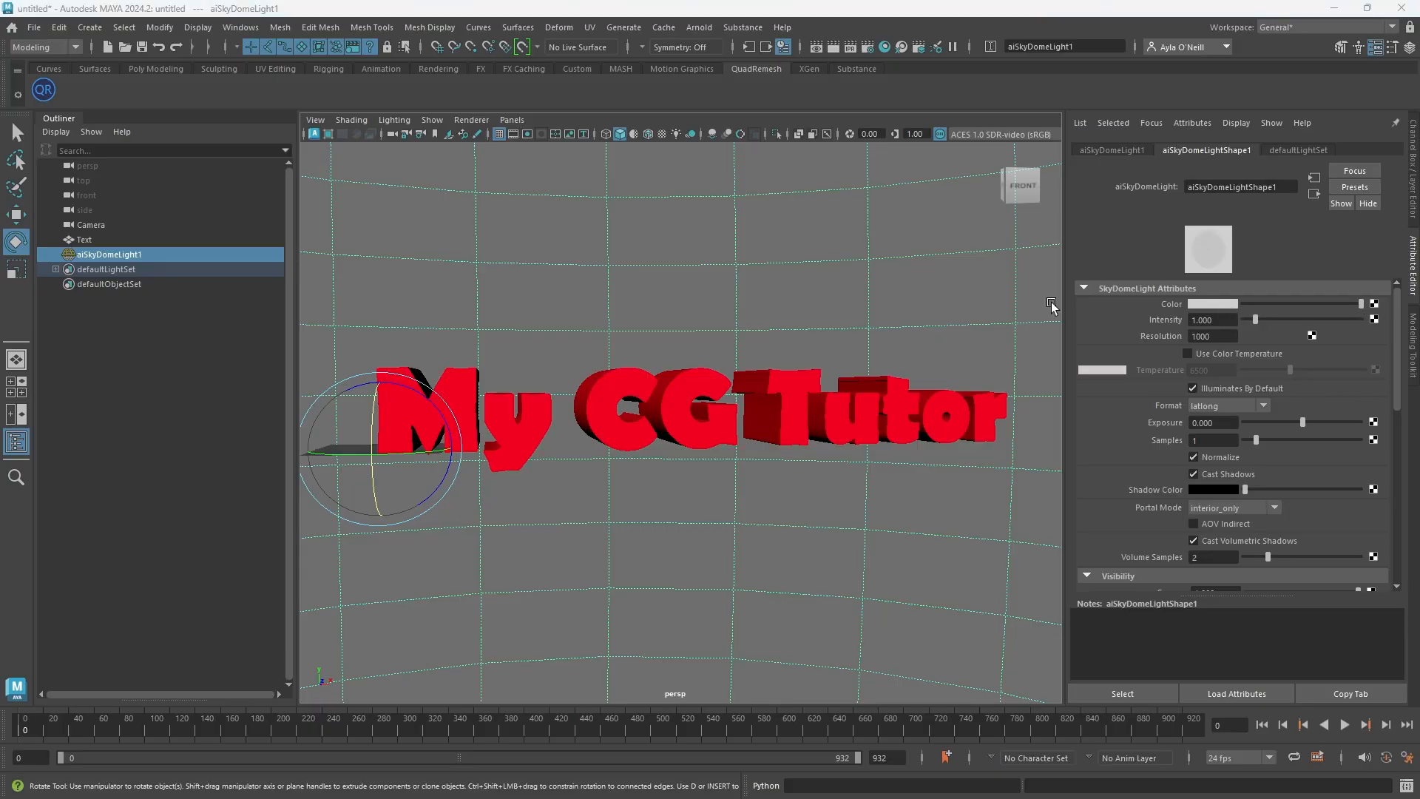
Connect a Ramp texture to the skydome light's color
{"action": "left_click_drag", "start_coordinate": [159, 250], "coordinate": [640, 160]}
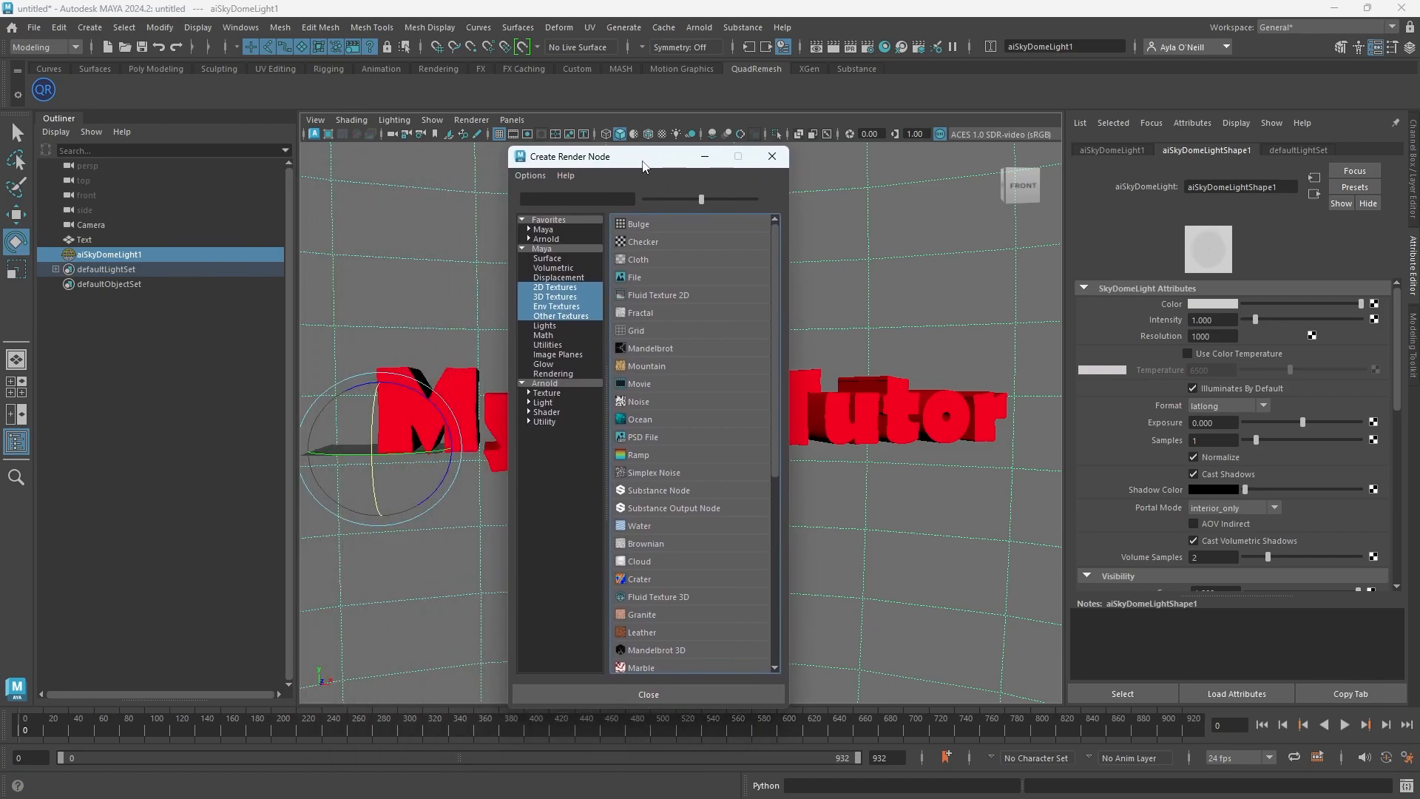
{"action": "left_click", "coordinate": [637, 454]}
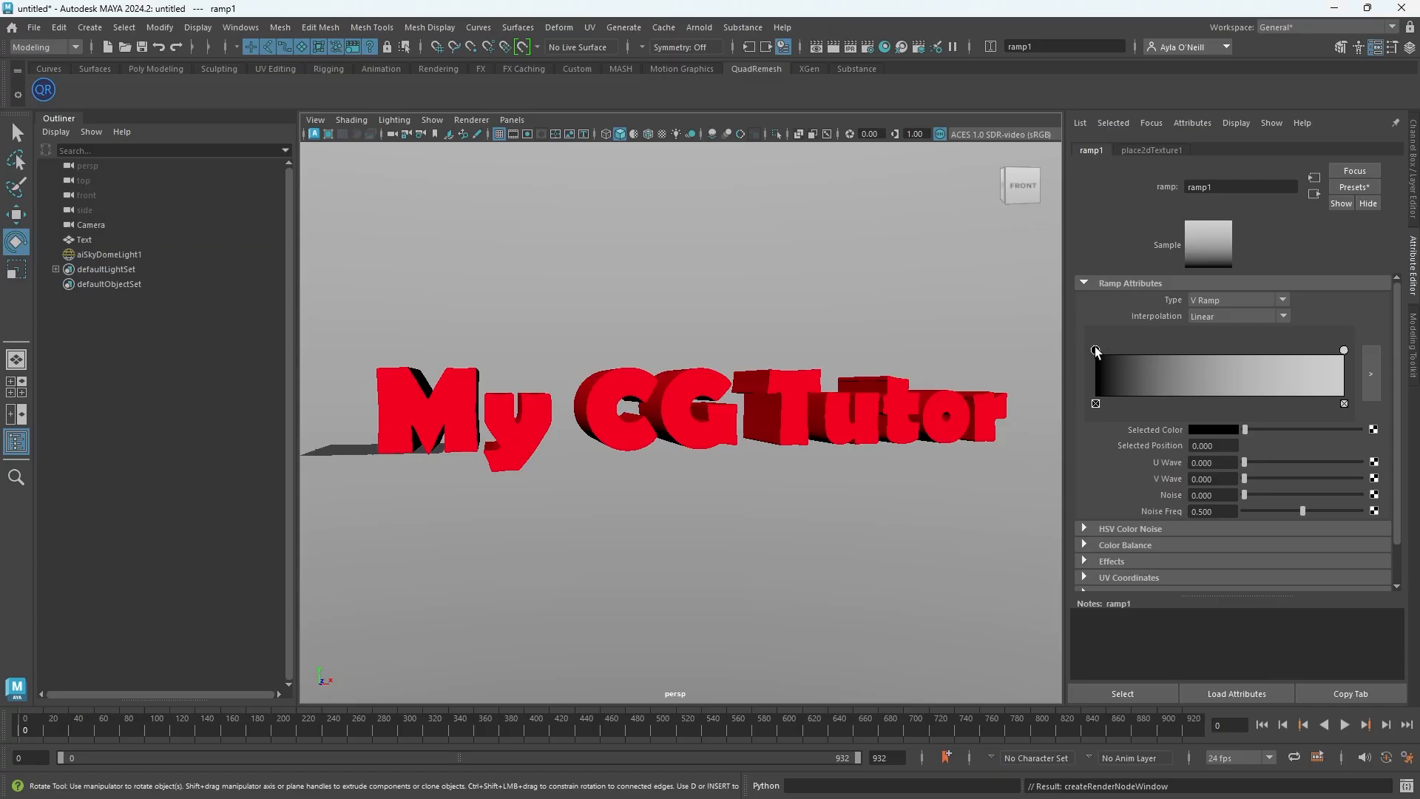
Set the ramp's bottom color to a pale cream
{"action": "left_click", "coordinate": [1201, 430]}
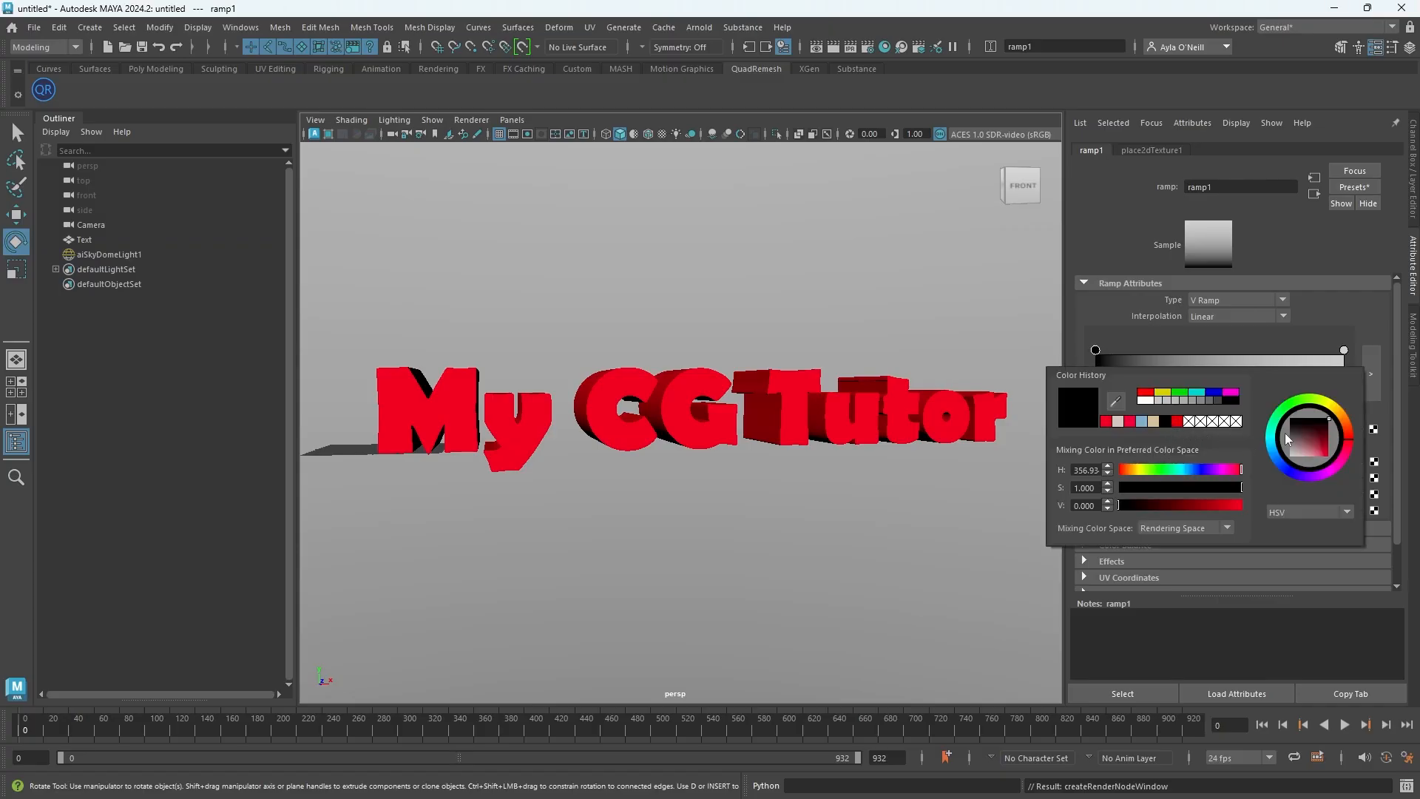
{"action": "left_click_drag", "start_coordinate": [1340, 421], "coordinate": [1342, 412]}
{"action": "left_click", "coordinate": [1305, 456]}
{"action": "left_click", "coordinate": [1337, 411]}
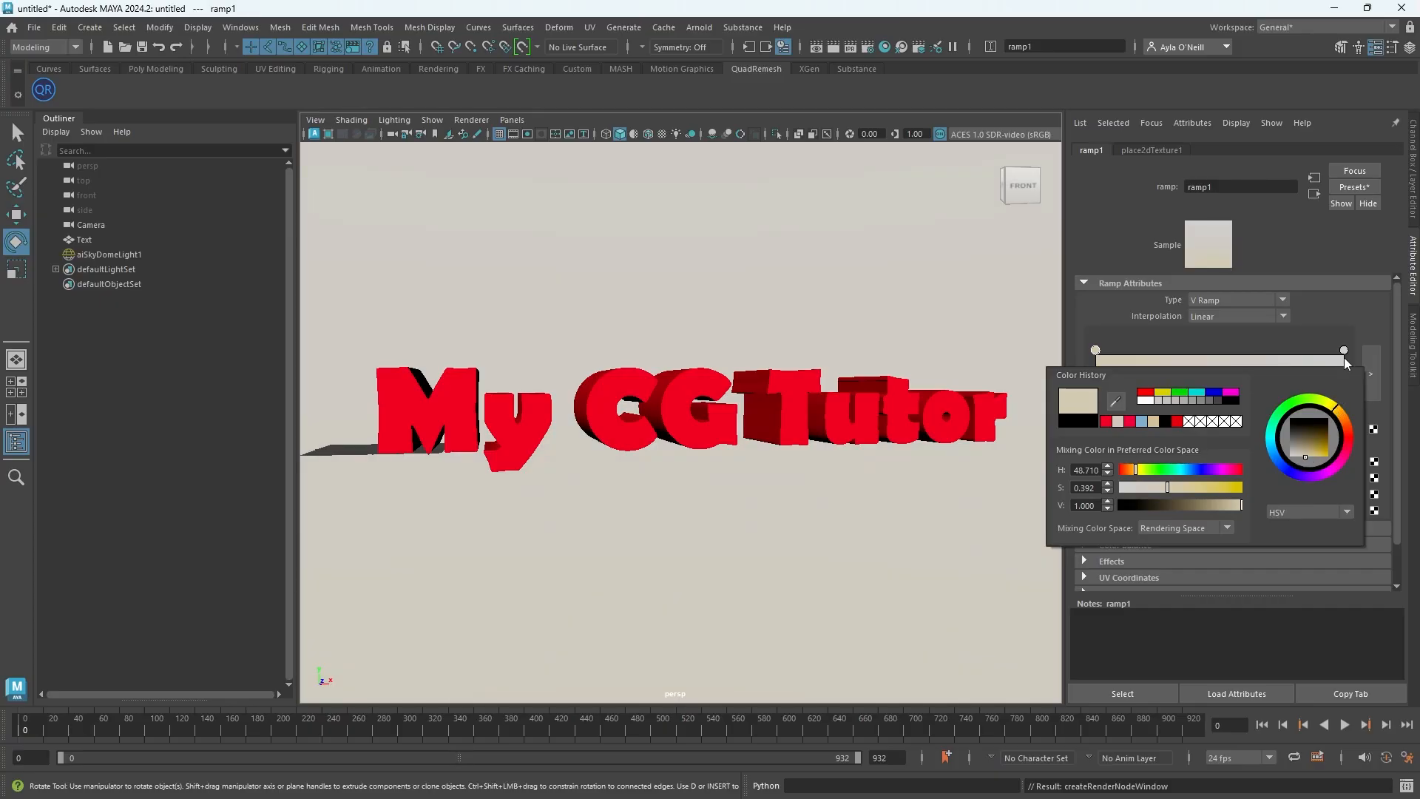
Set the ramp's top color to a light blue
{"action": "left_click", "coordinate": [1343, 350]}
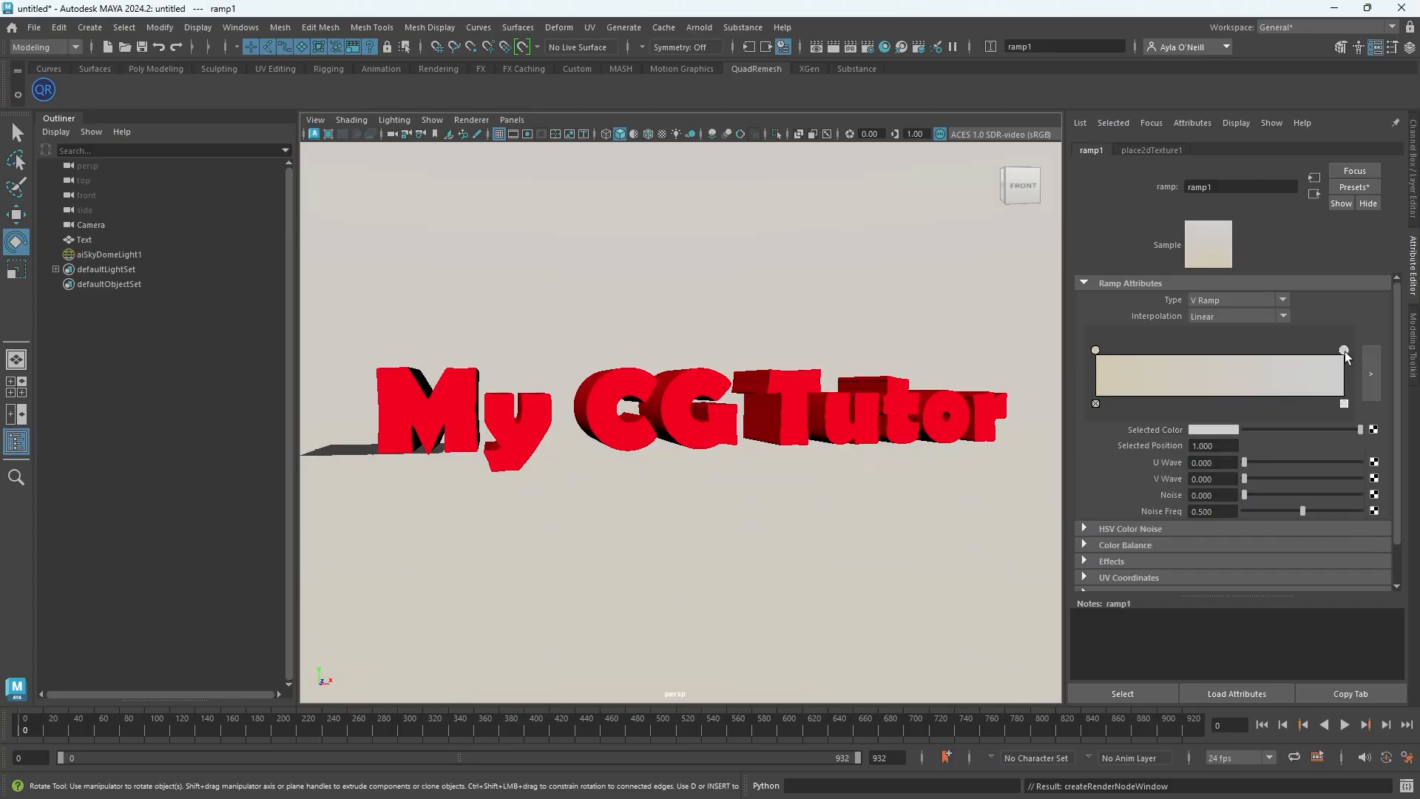
{"action": "left_click", "coordinate": [1231, 429]}
{"action": "left_click", "coordinate": [1238, 429]}
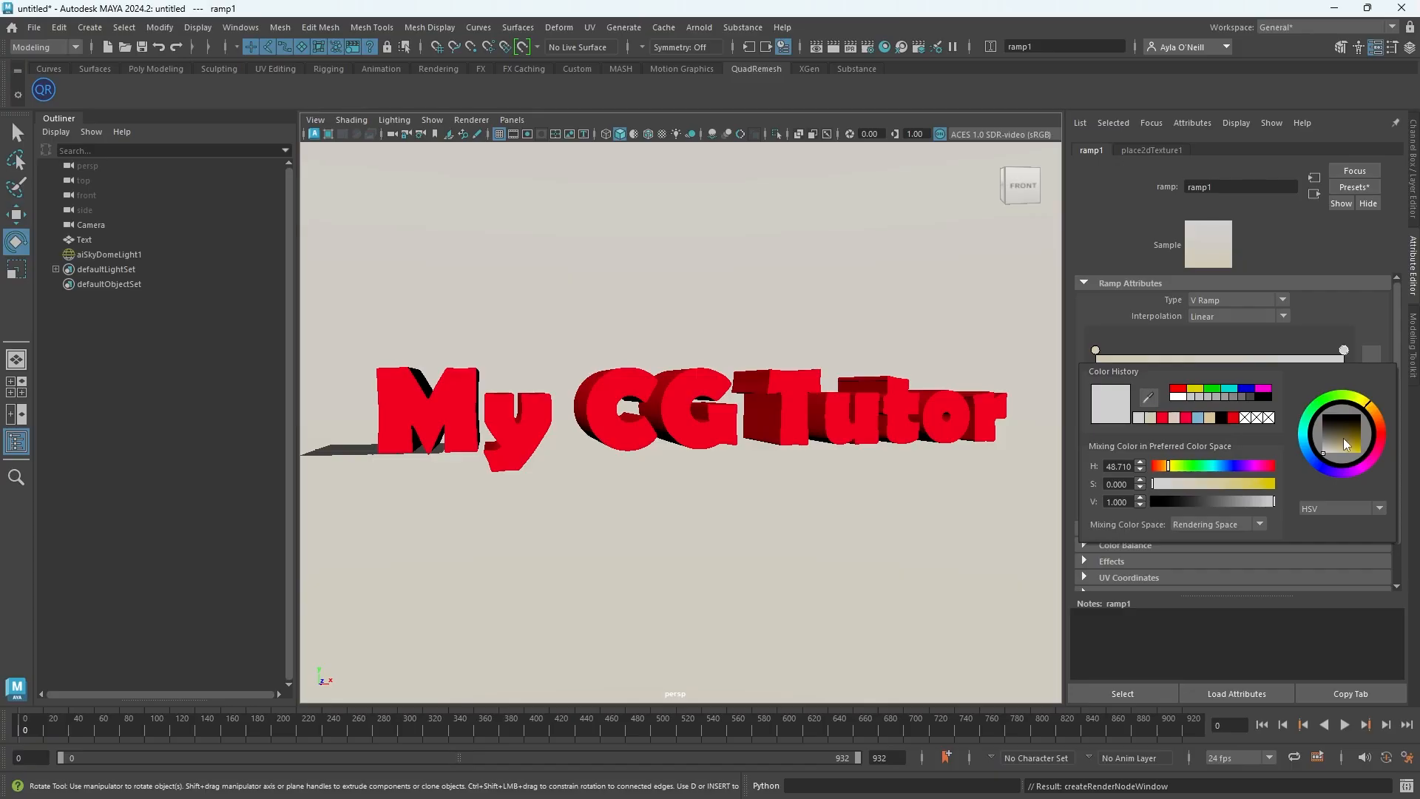
{"action": "left_click", "coordinate": [1318, 464]}
{"action": "left_click_drag", "start_coordinate": [1342, 447], "coordinate": [1350, 459]}
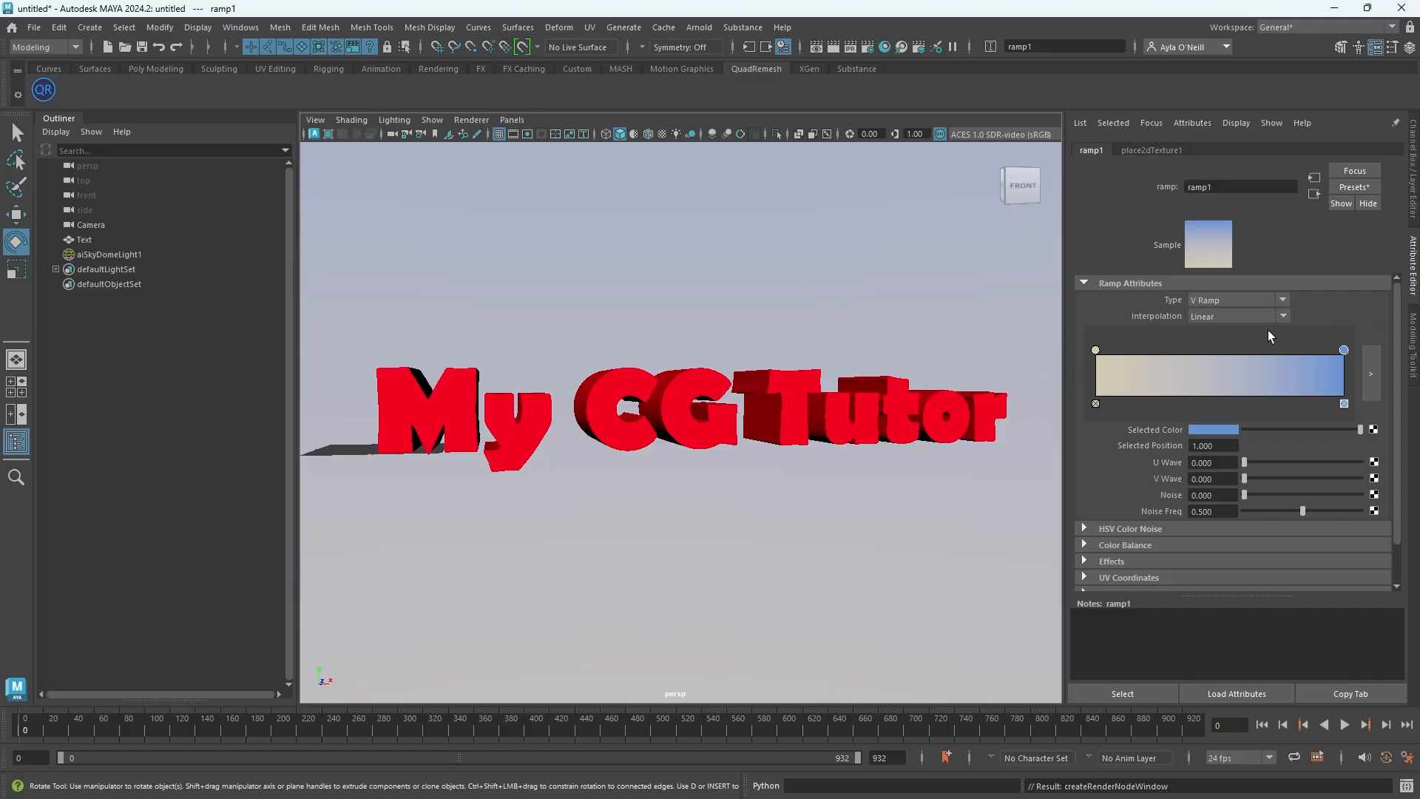
Review the ramp and place2dTexture attributes
{"action": "scroll", "coordinate": [1325, 326], "scroll_direction": "down", "scroll_amount": 2}
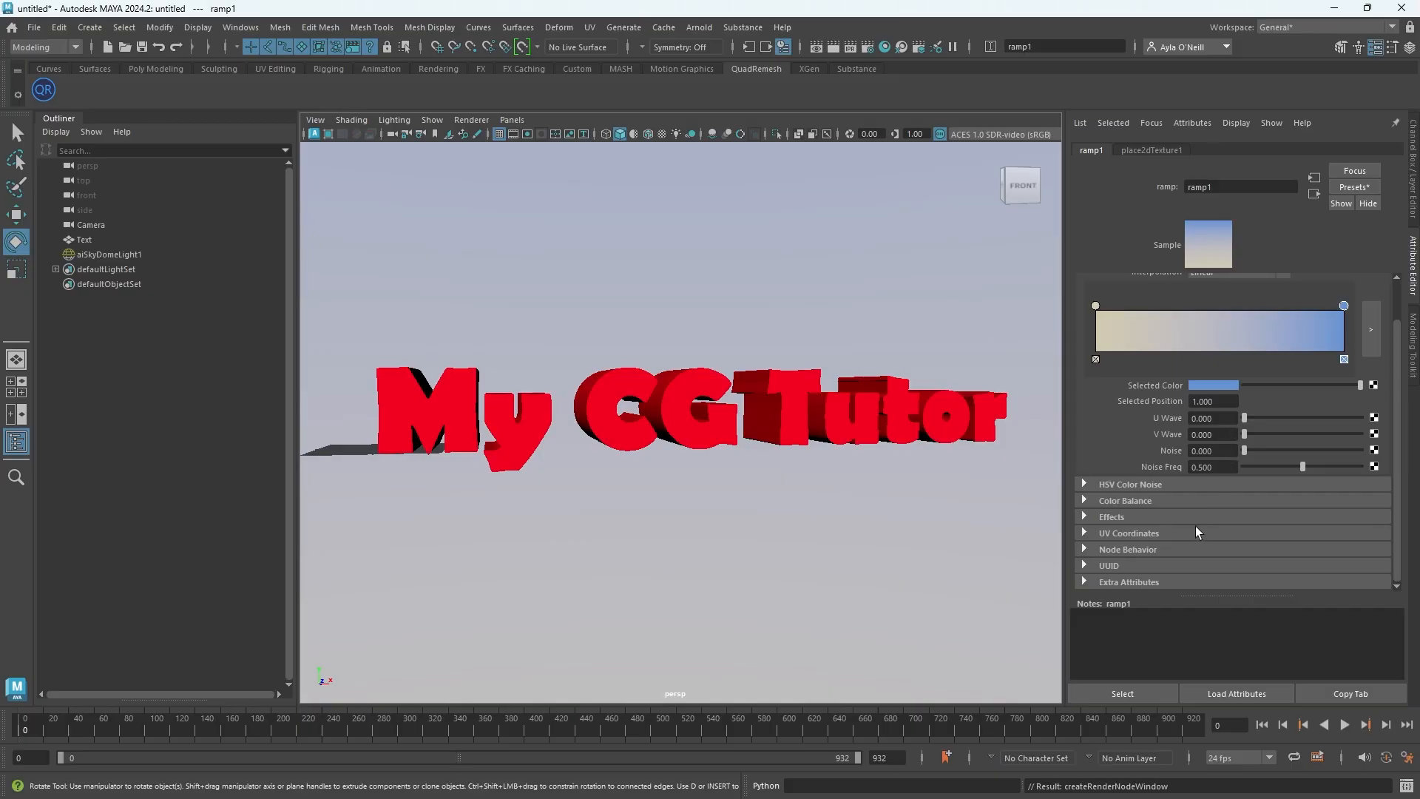
{"action": "scroll", "coordinate": [1148, 527], "scroll_direction": "up", "scroll_amount": 2}
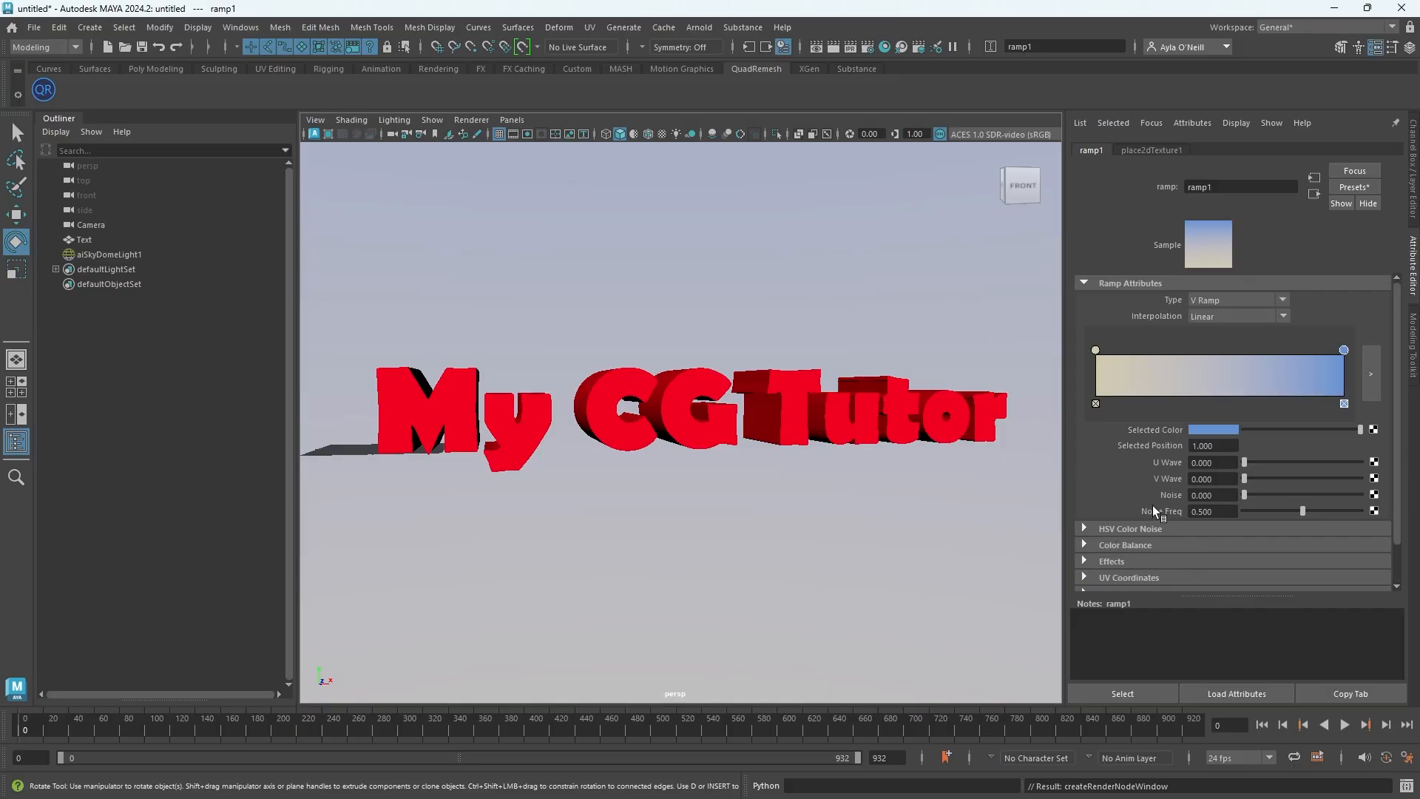
{"action": "scroll", "coordinate": [1157, 449], "scroll_direction": "down", "scroll_amount": 2}
{"action": "scroll", "coordinate": [1156, 463], "scroll_direction": "up", "scroll_amount": 2}
{"action": "left_click", "coordinate": [1151, 150]}
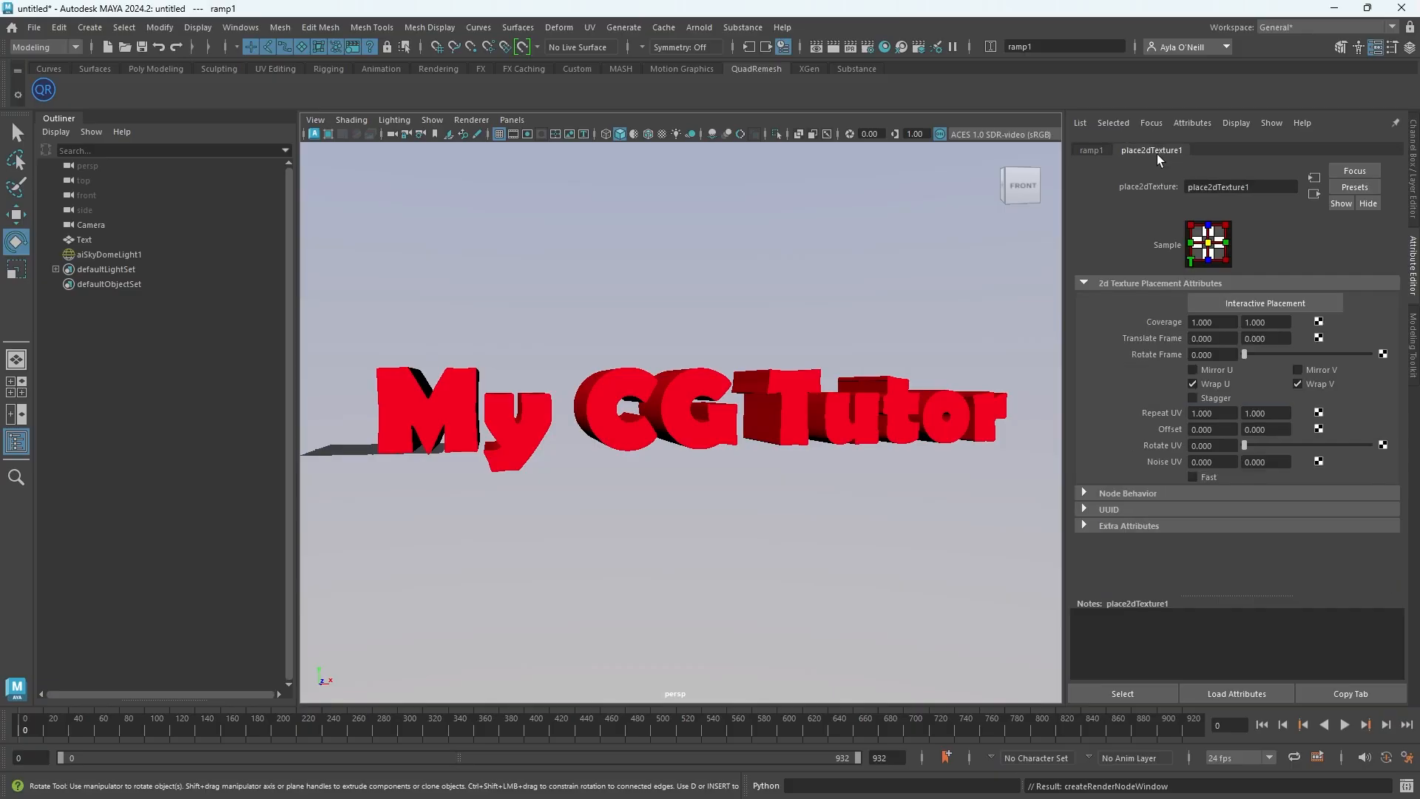
{"action": "left_click", "coordinate": [1096, 150]}
{"action": "scroll", "coordinate": [1193, 347], "scroll_direction": "down", "scroll_amount": 2}
{"action": "scroll", "coordinate": [1192, 362], "scroll_direction": "up", "scroll_amount": 2}
Set the skydome light's camera visibility to 0
{"action": "left_click", "coordinate": [109, 255]}
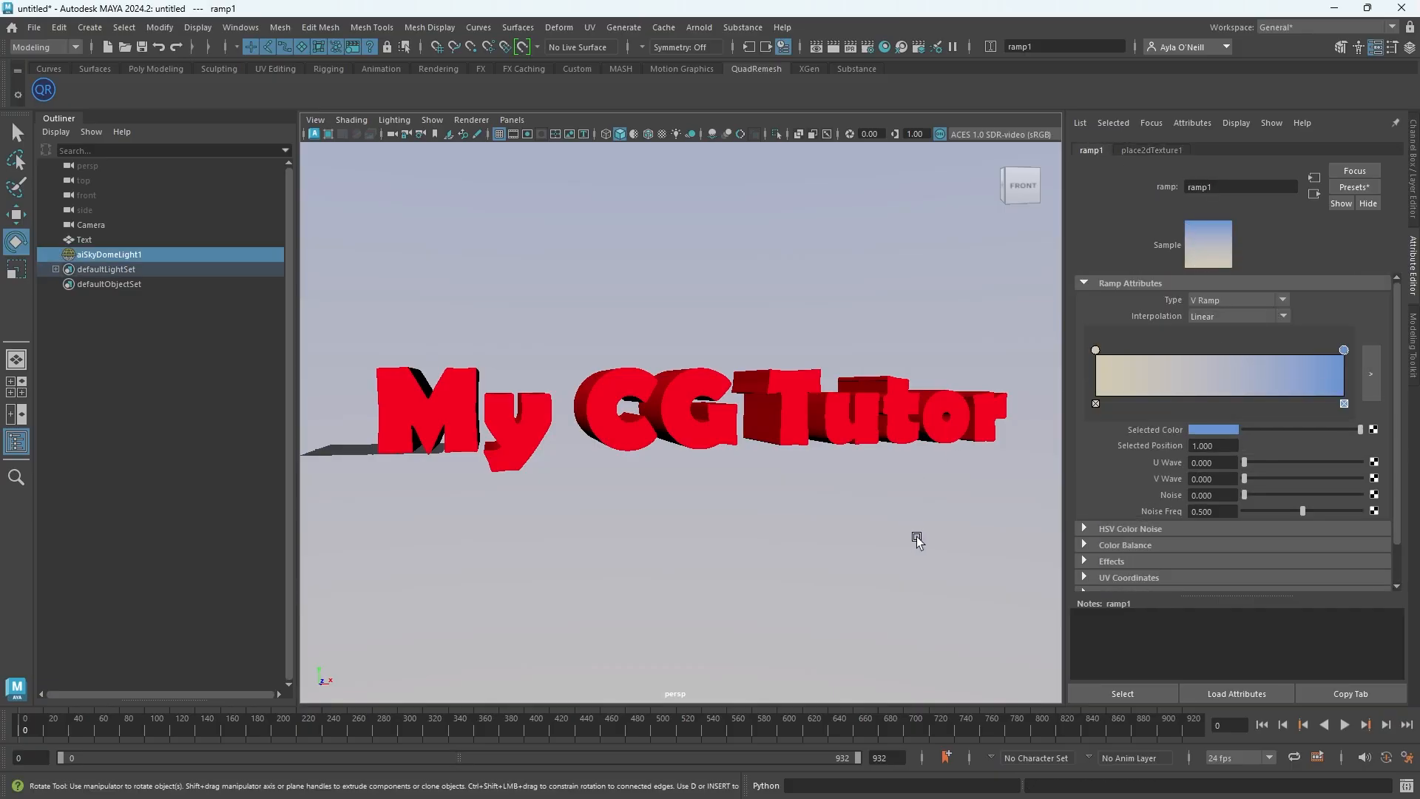
{"action": "left_click", "coordinate": [136, 259]}
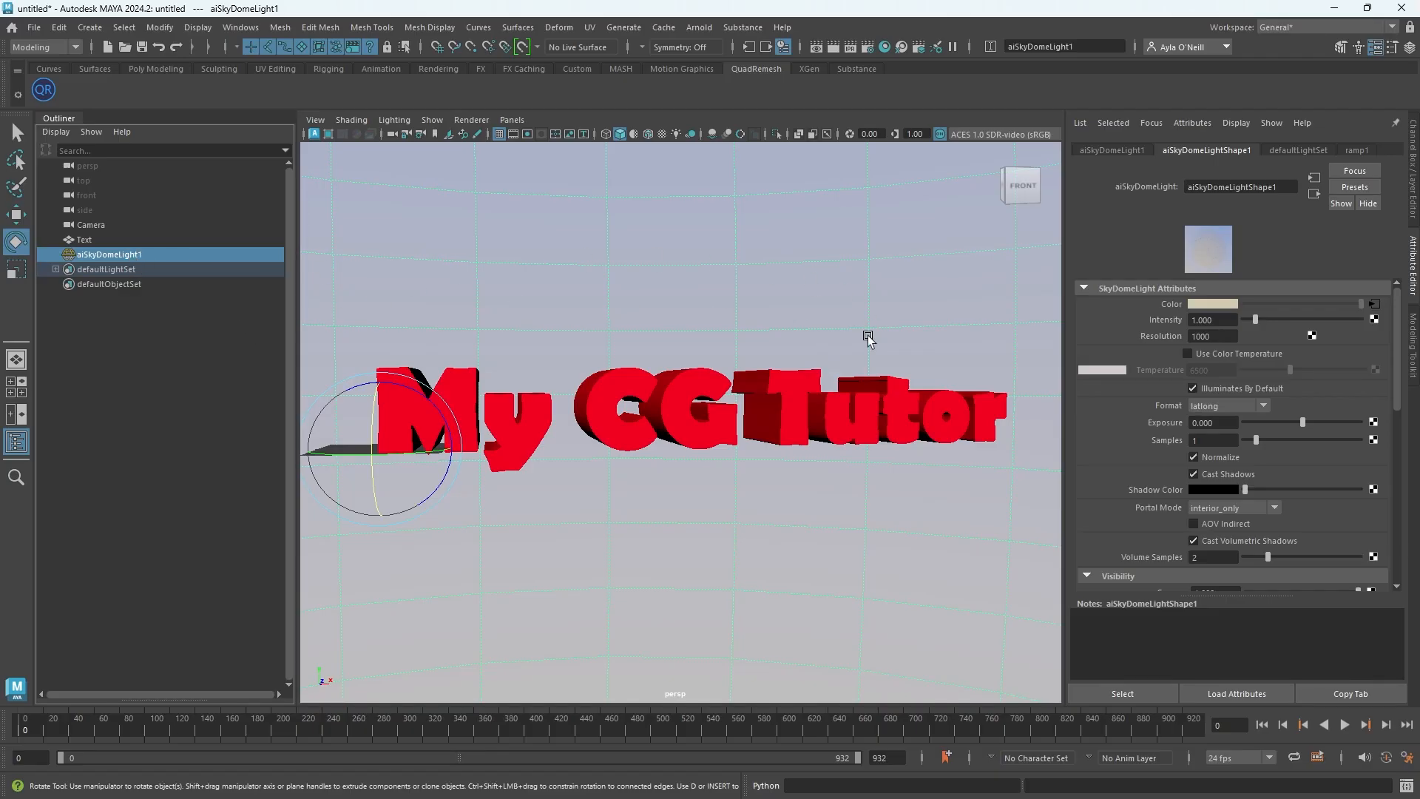
{"action": "scroll", "coordinate": [1222, 393], "scroll_direction": "down", "scroll_amount": 4}
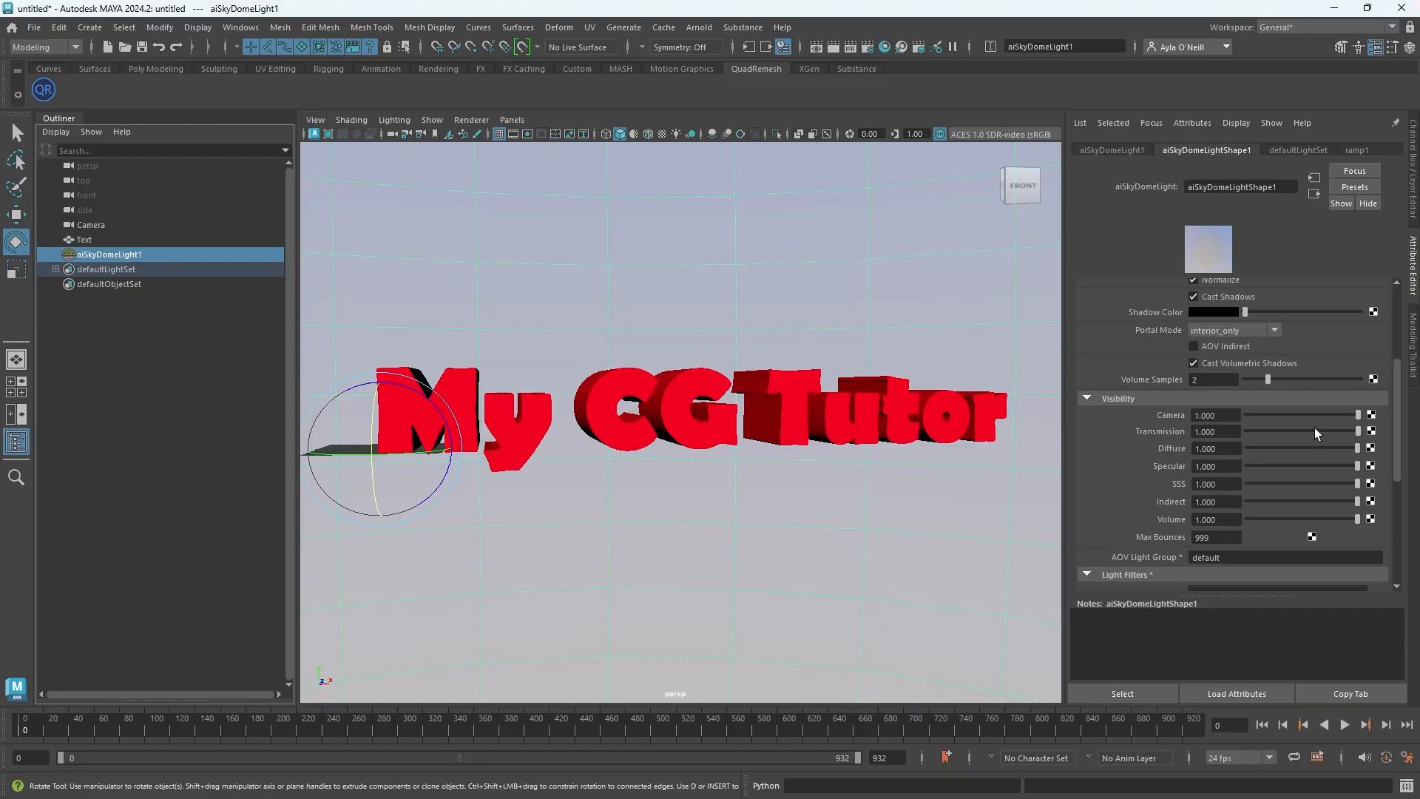
{"action": "left_click_drag", "start_coordinate": [1359, 415], "coordinate": [1243, 420]}
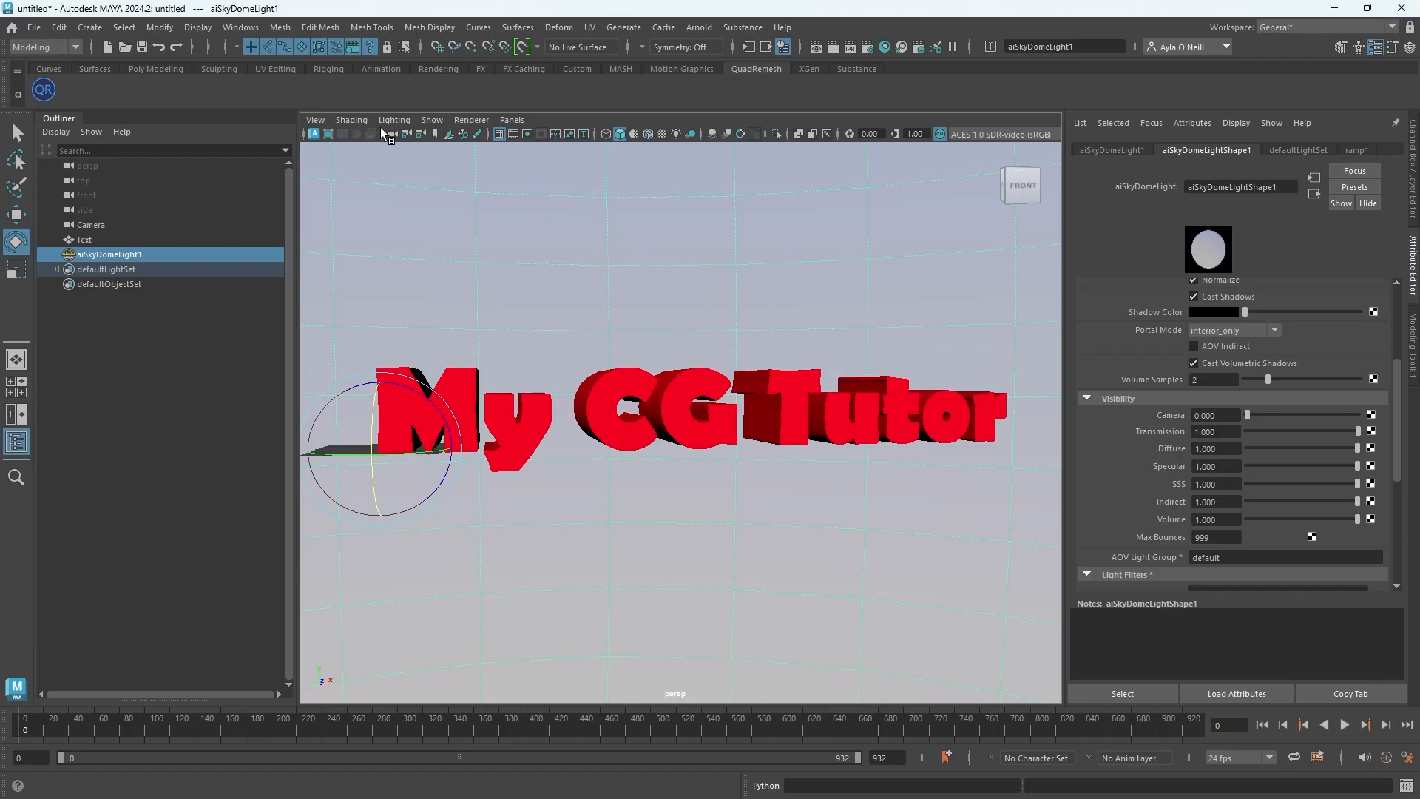
Hide lights in the viewport display
{"action": "left_click", "coordinate": [434, 121]}
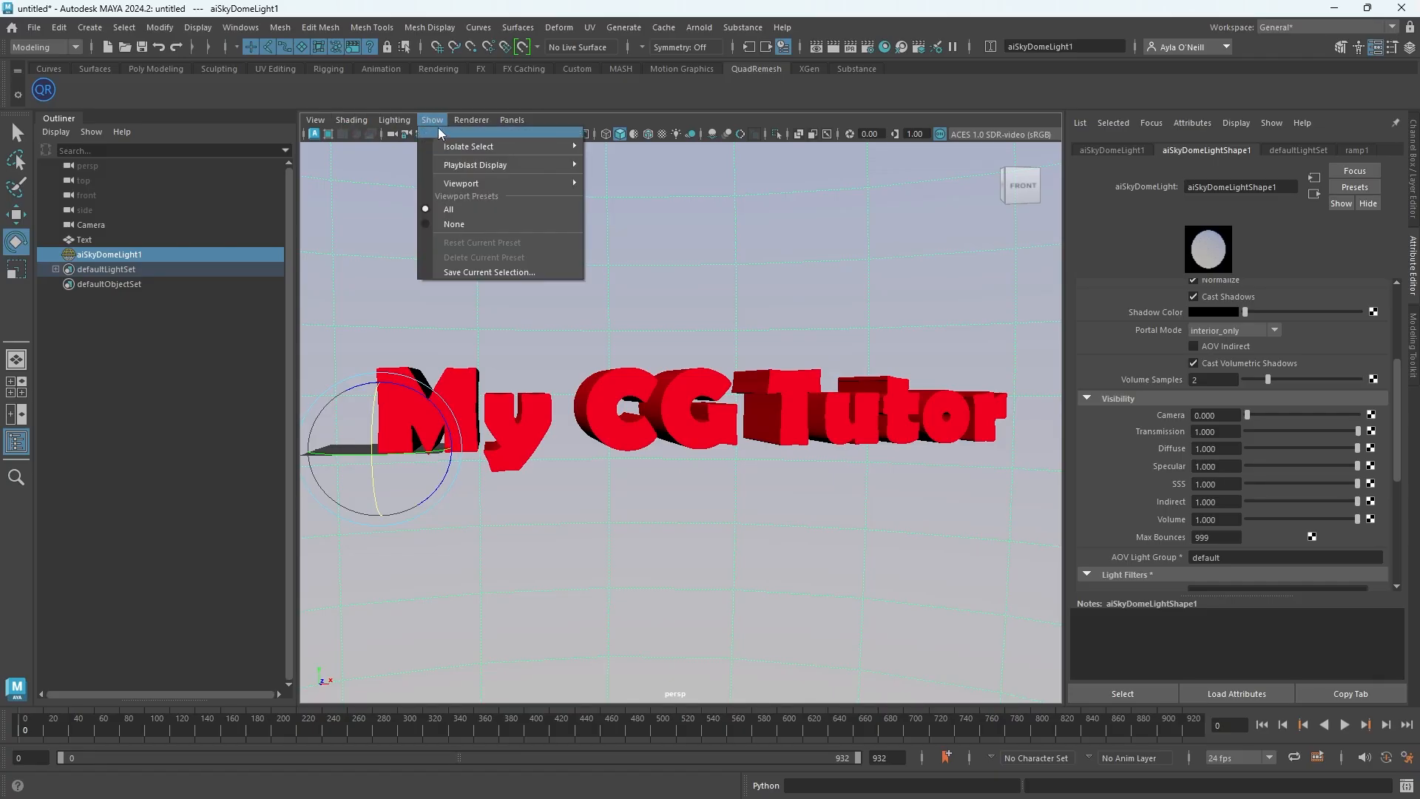
{"action": "mouse_move", "coordinate": [454, 183]}
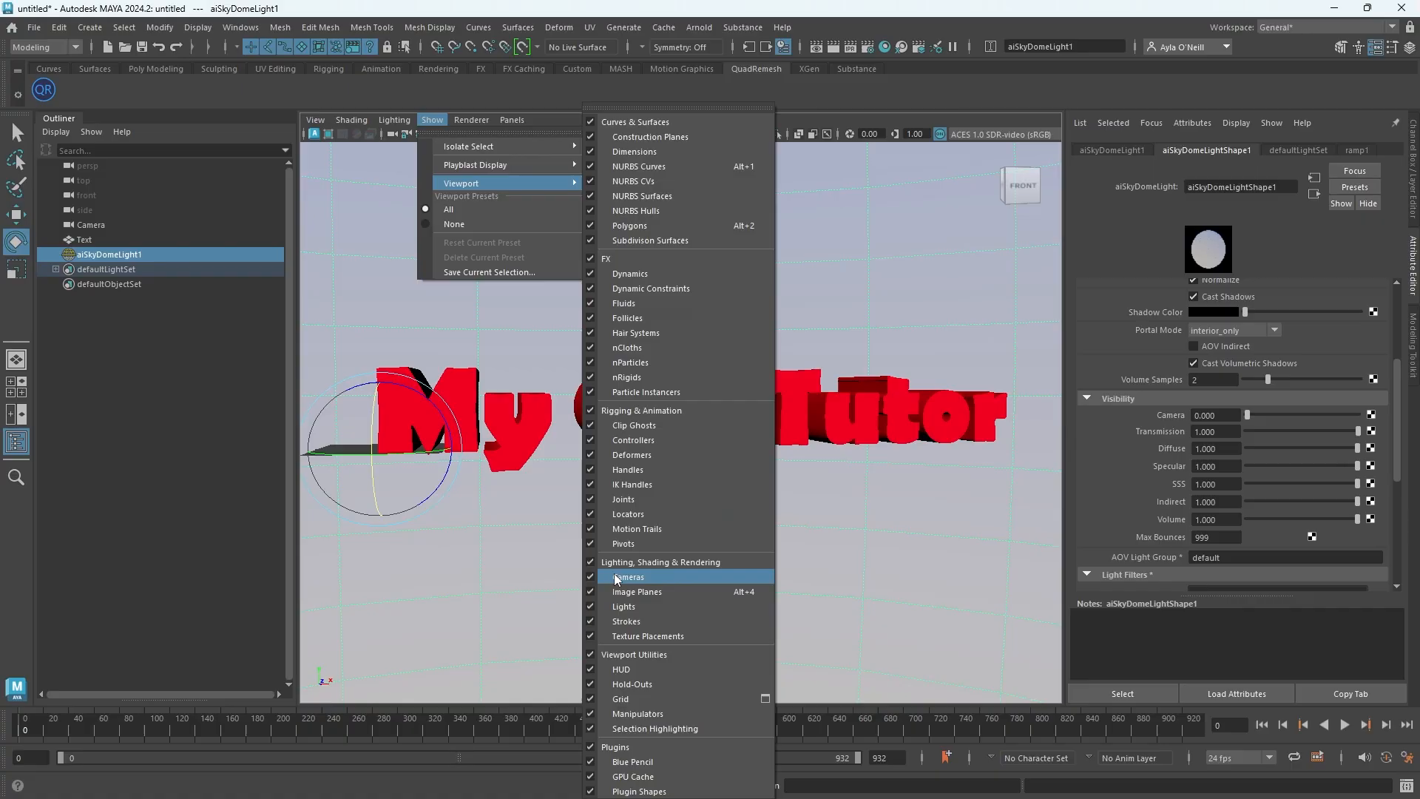
{"action": "left_click", "coordinate": [592, 610]}
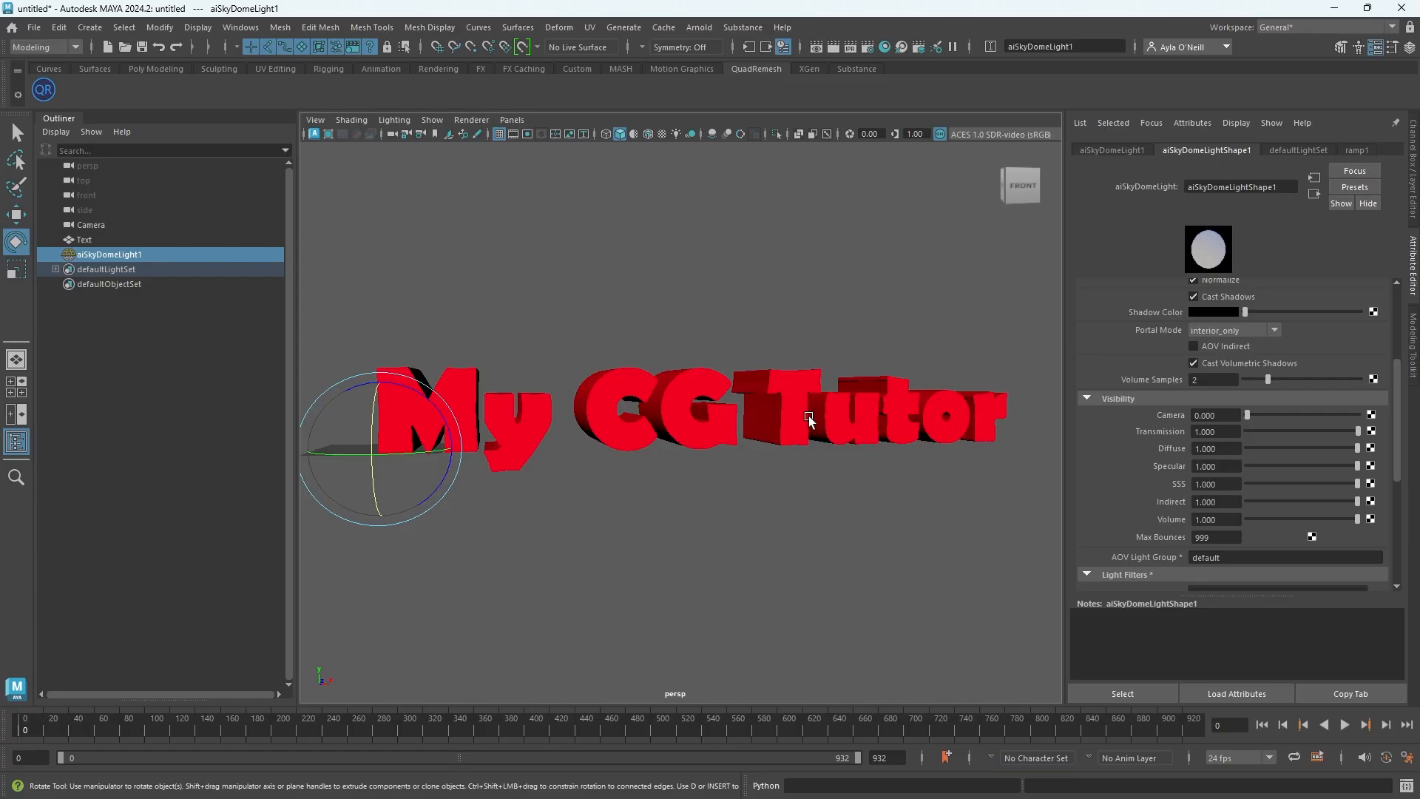
{"action": "left_click", "coordinate": [629, 374]}
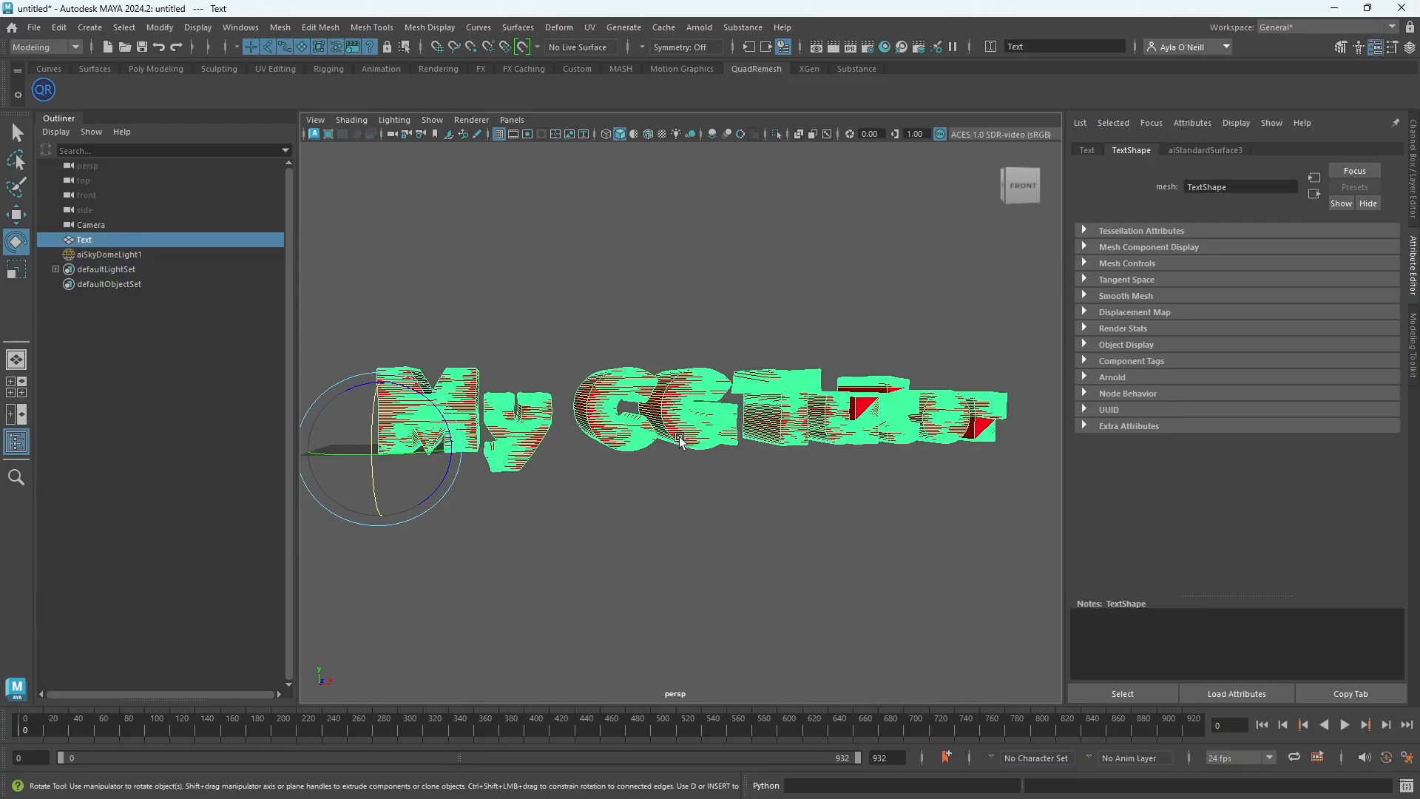
{"action": "left_click", "coordinate": [664, 308]}
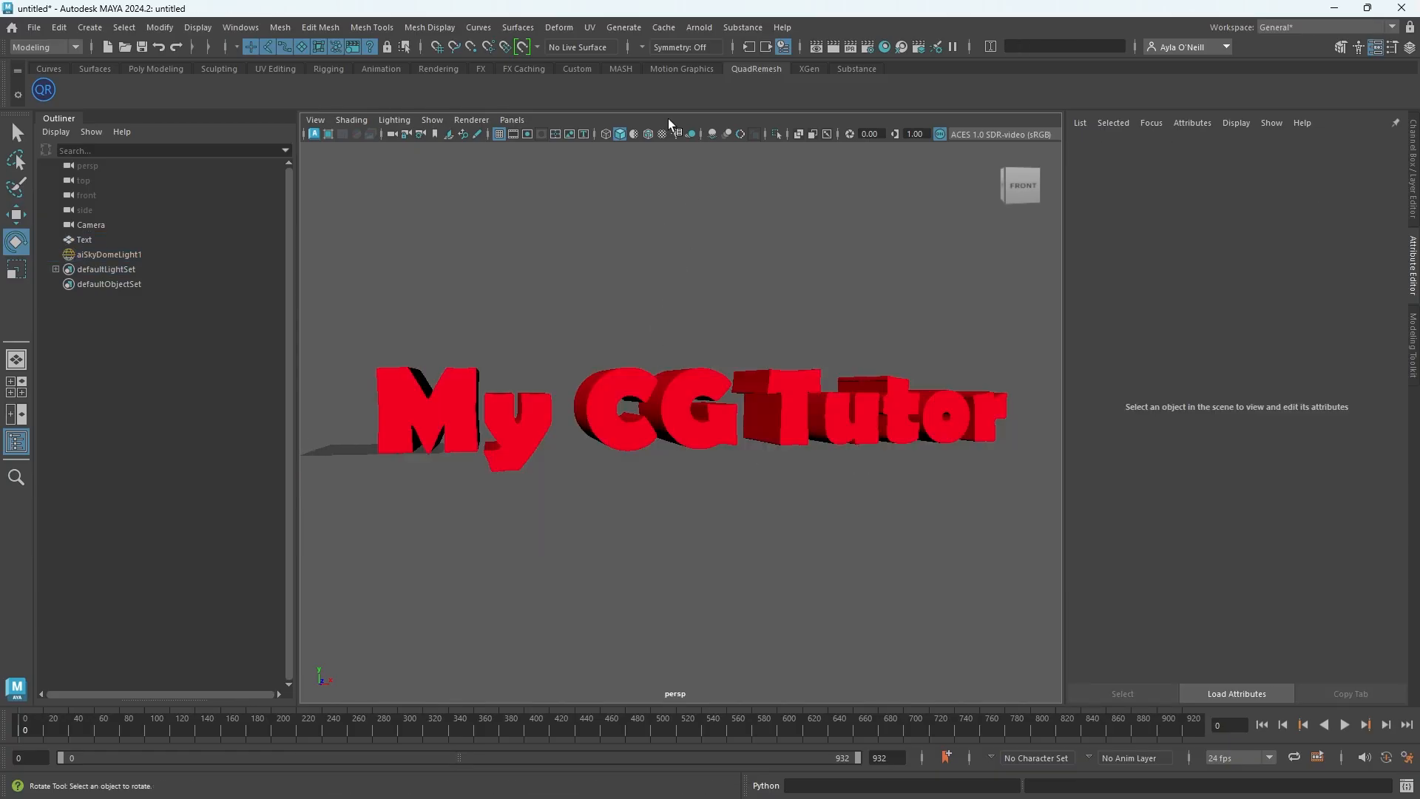
{"action": "left_click", "coordinate": [692, 29]}
{"action": "mouse_move", "coordinate": [810, 123]}
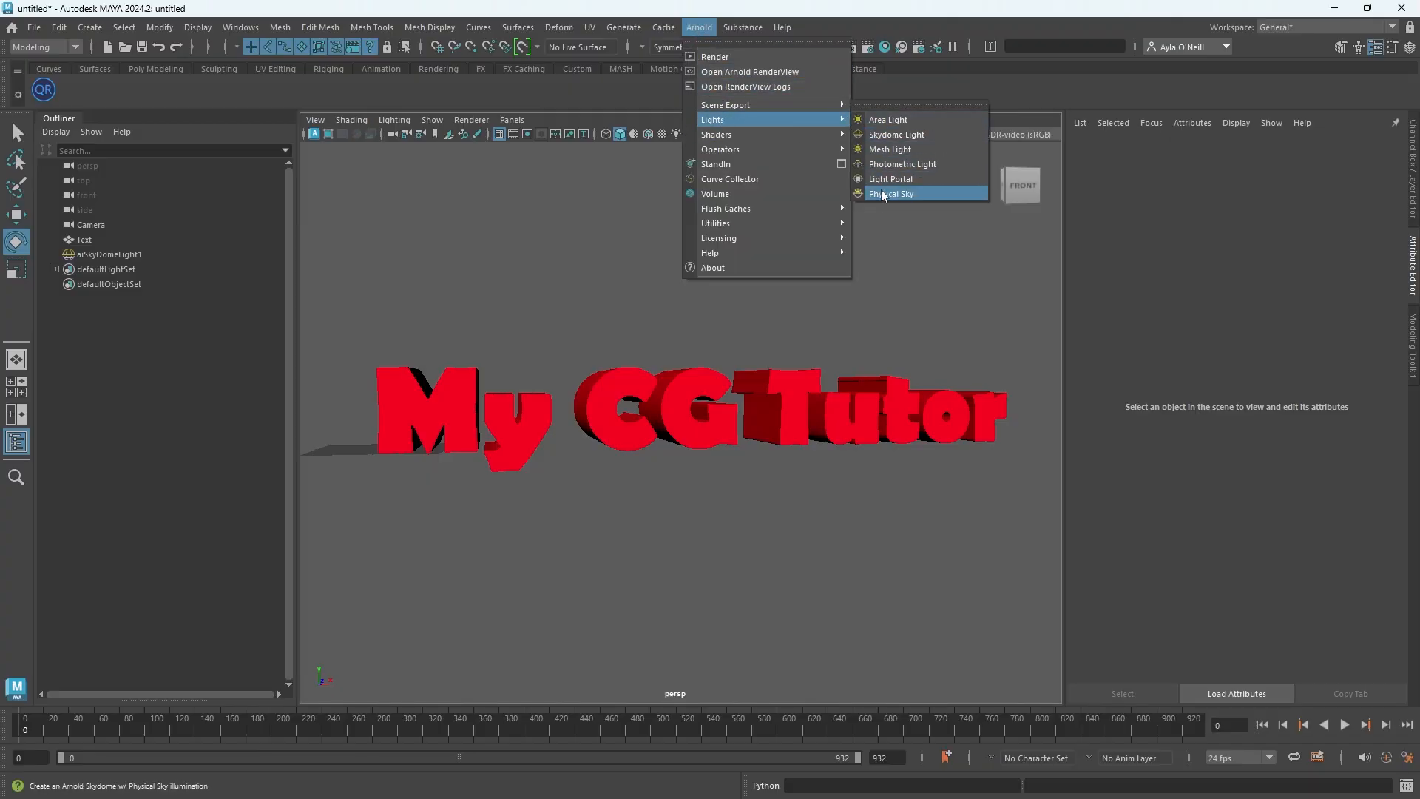
{"action": "mouse_move", "coordinate": [198, 29]}
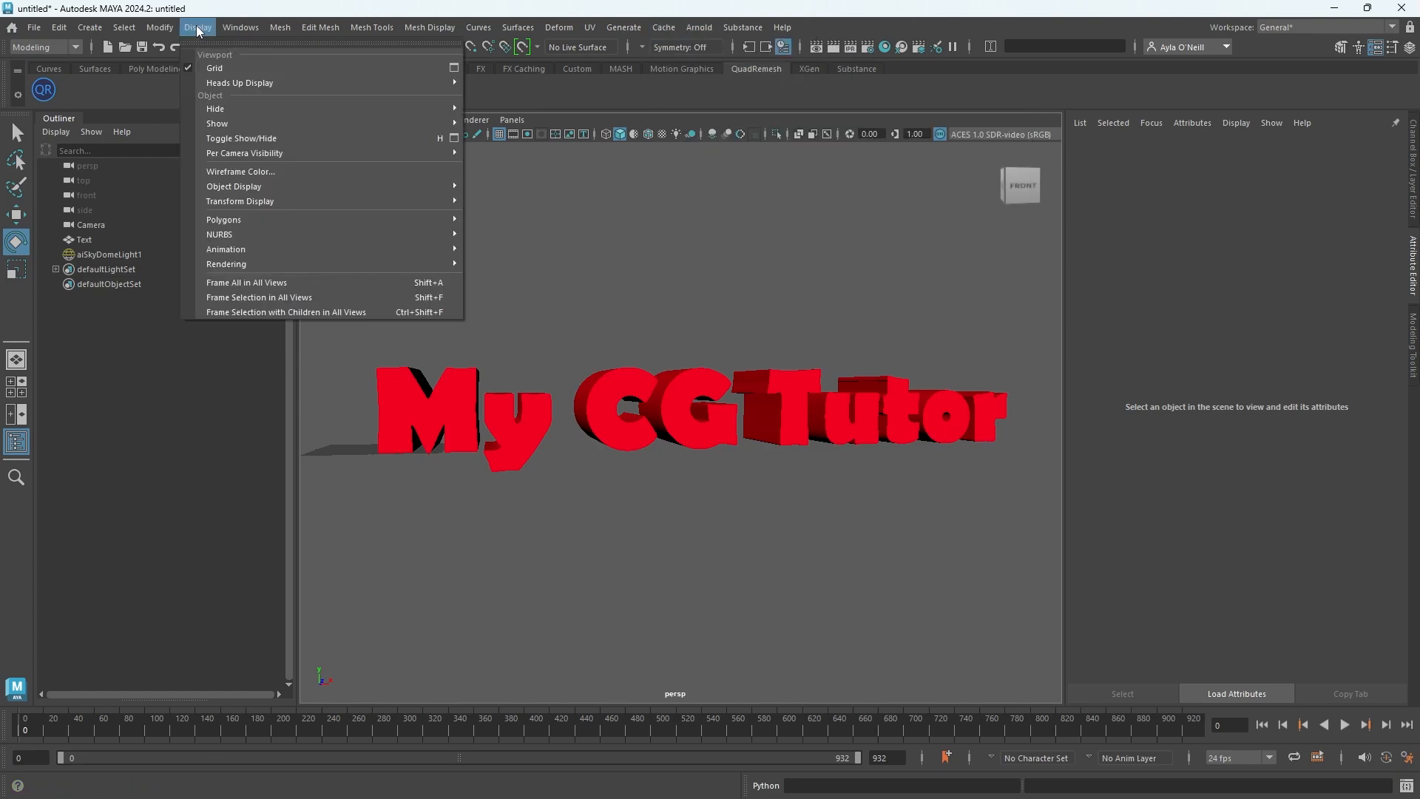
Create a directional light and rotate it to angle toward the text
{"action": "left_click", "coordinate": [89, 28]}
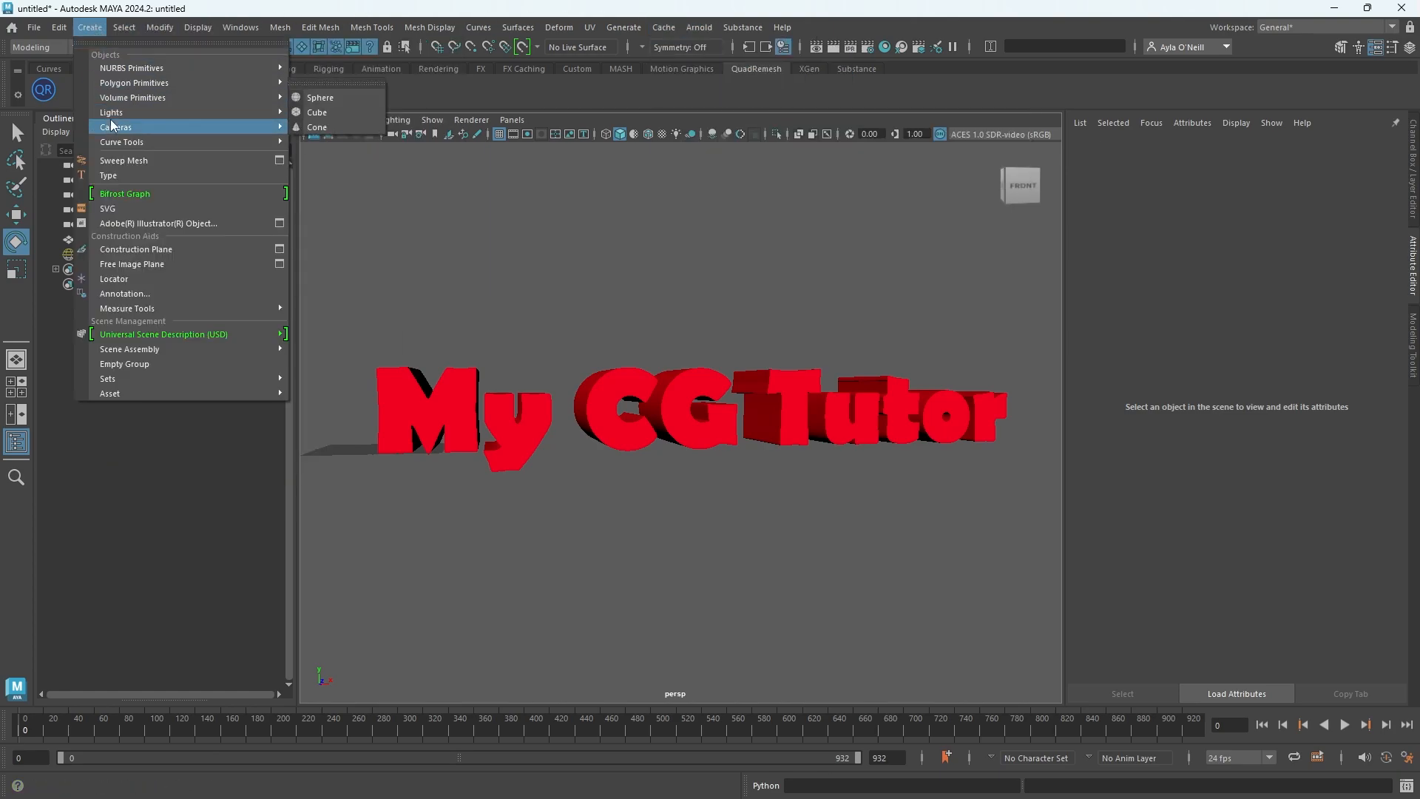
{"action": "mouse_move", "coordinate": [122, 112]}
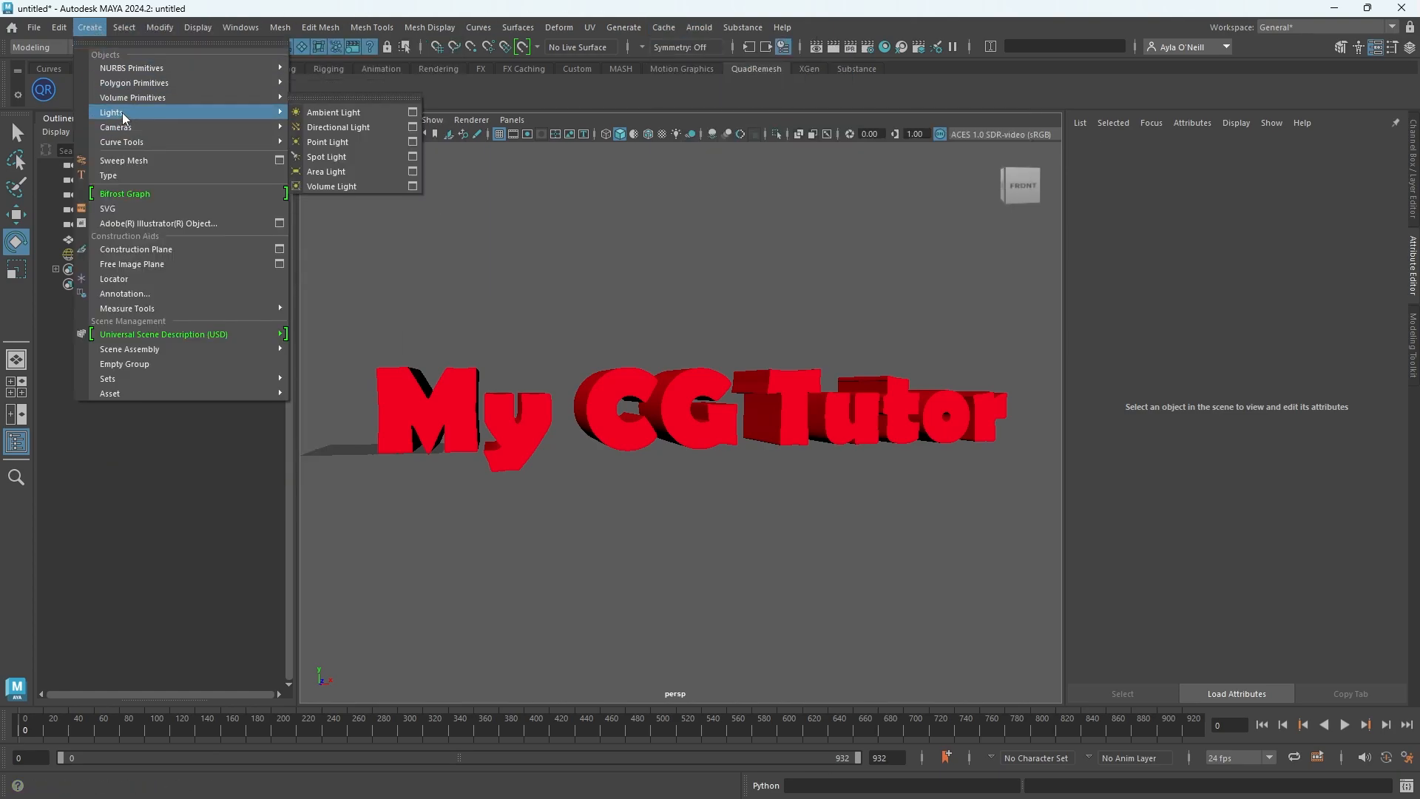
{"action": "left_click", "coordinate": [334, 127]}
{"action": "left_click_drag", "start_coordinate": [414, 395], "coordinate": [363, 460]}
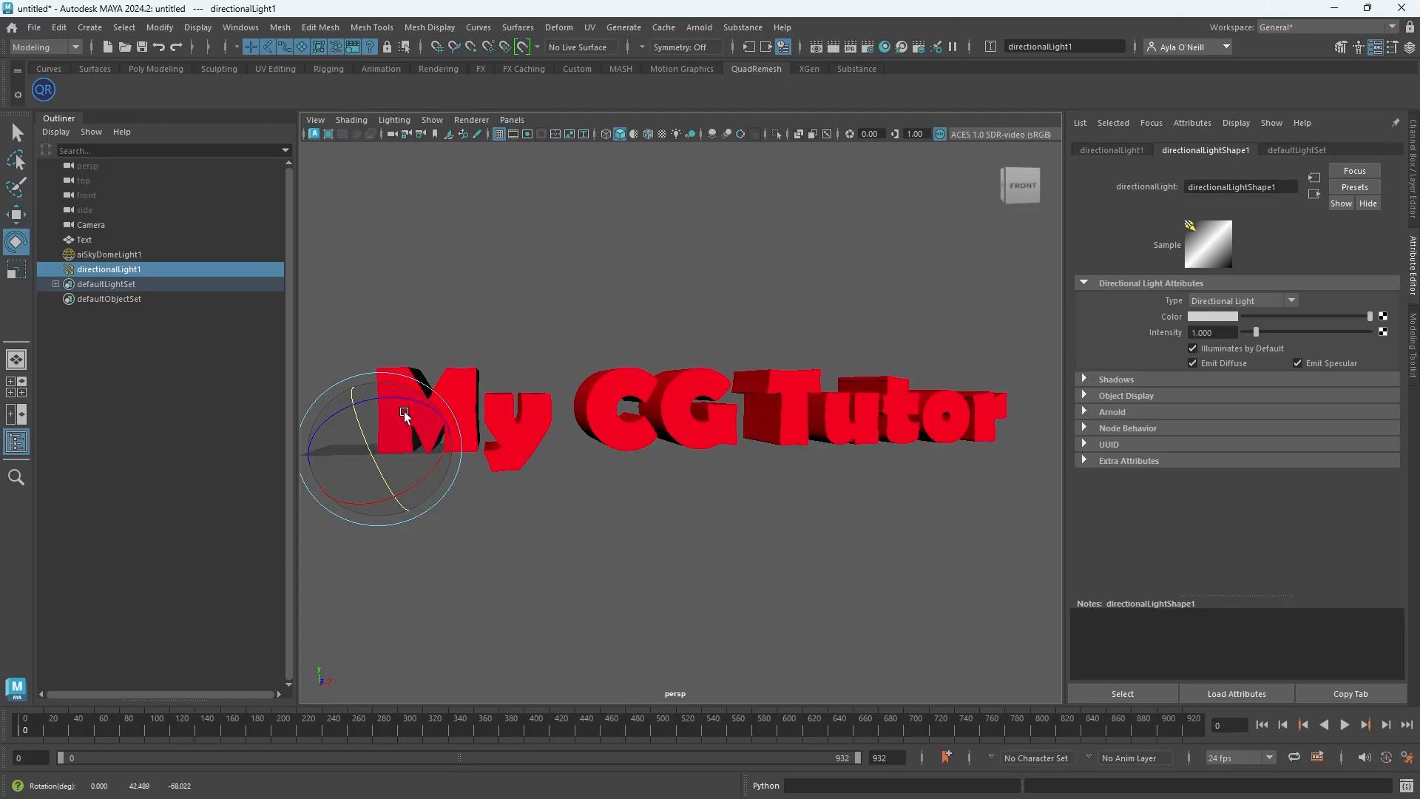
Turn the display of lights back on in the viewport
{"action": "left_click", "coordinate": [441, 122]}
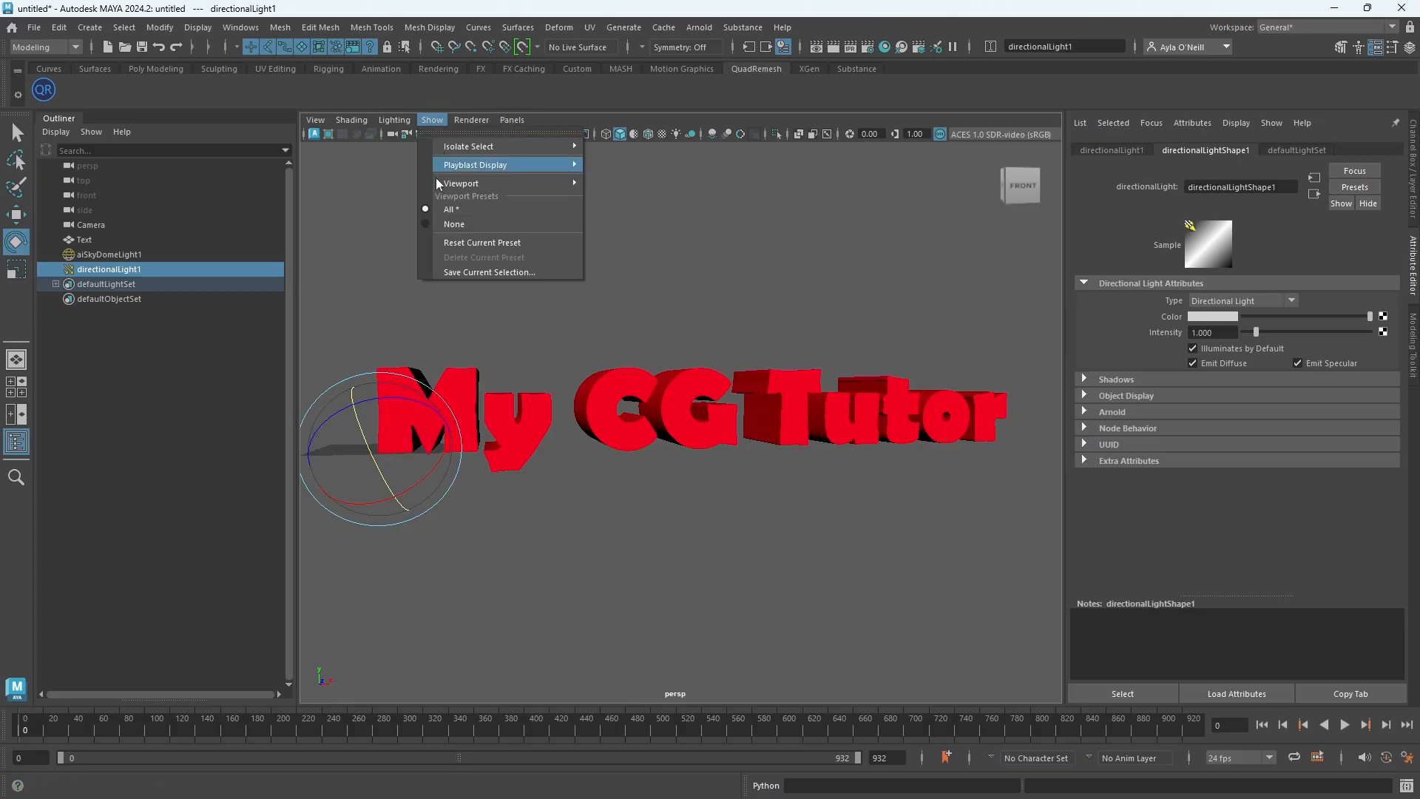
{"action": "mouse_move", "coordinate": [460, 183]}
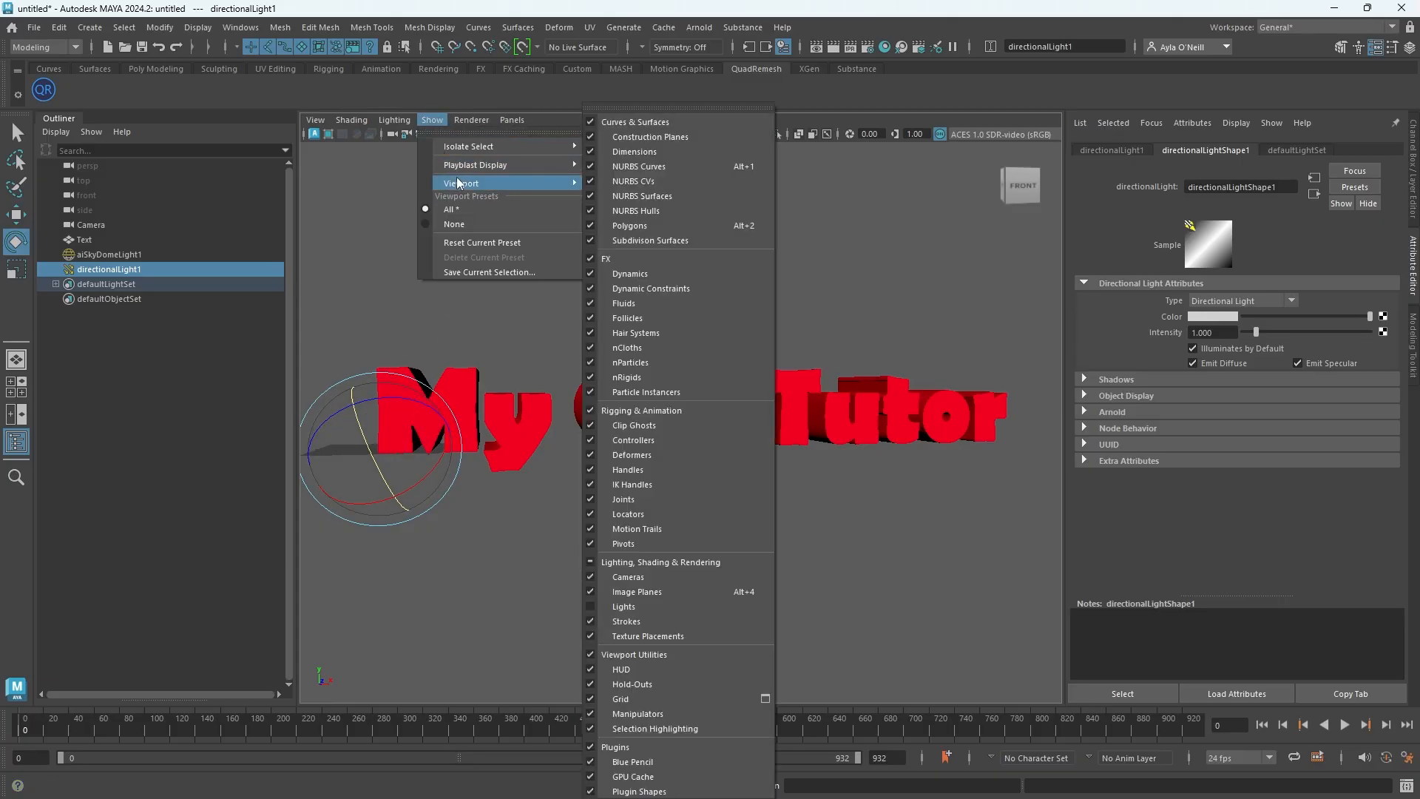
{"action": "left_click", "coordinate": [602, 607]}
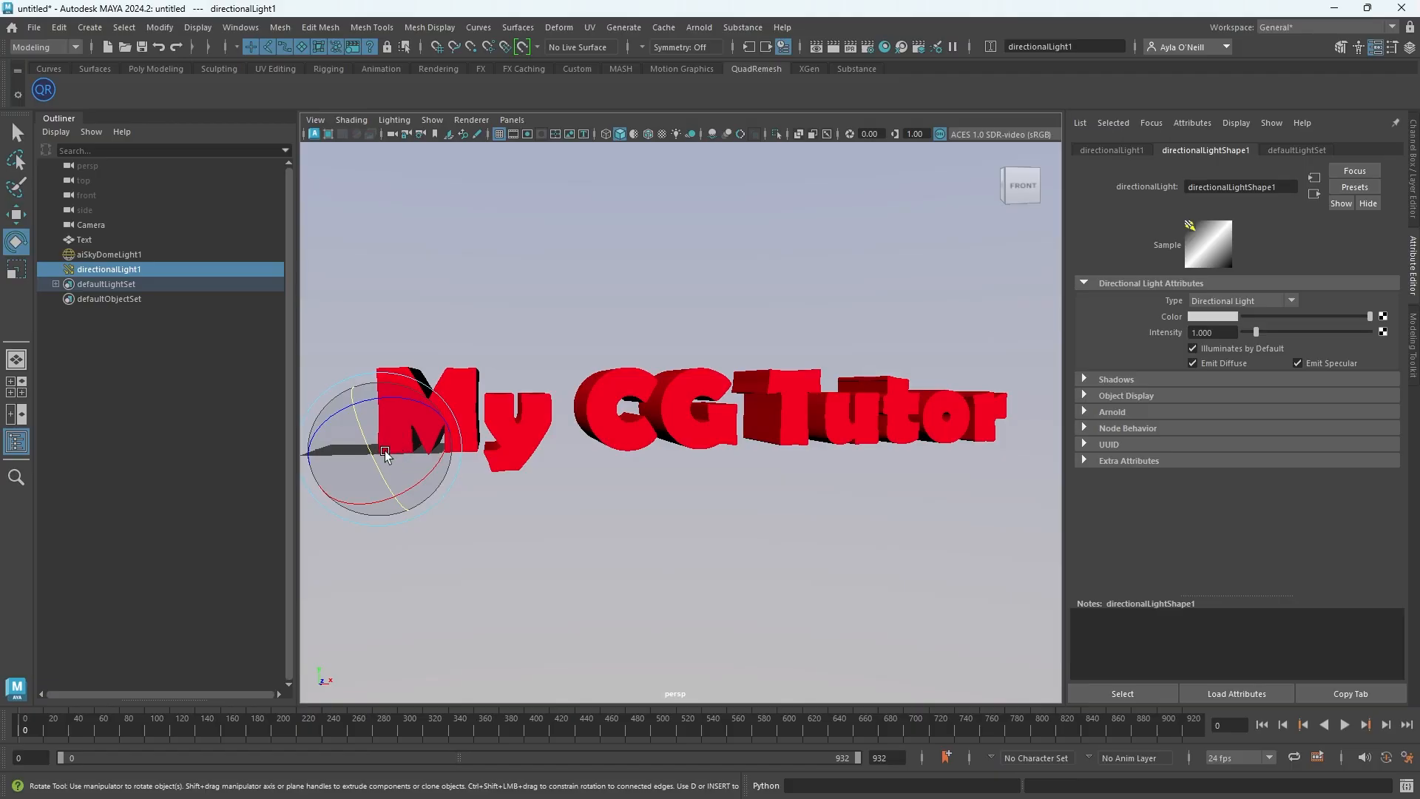
Scale the directional light up to about 46.5 and adjust its rotation to aim at the text
{"action": "key", "text": "r"}
{"action": "left_click_drag", "start_coordinate": [383, 449], "coordinate": [525, 530]}
{"action": "key", "text": "e"}
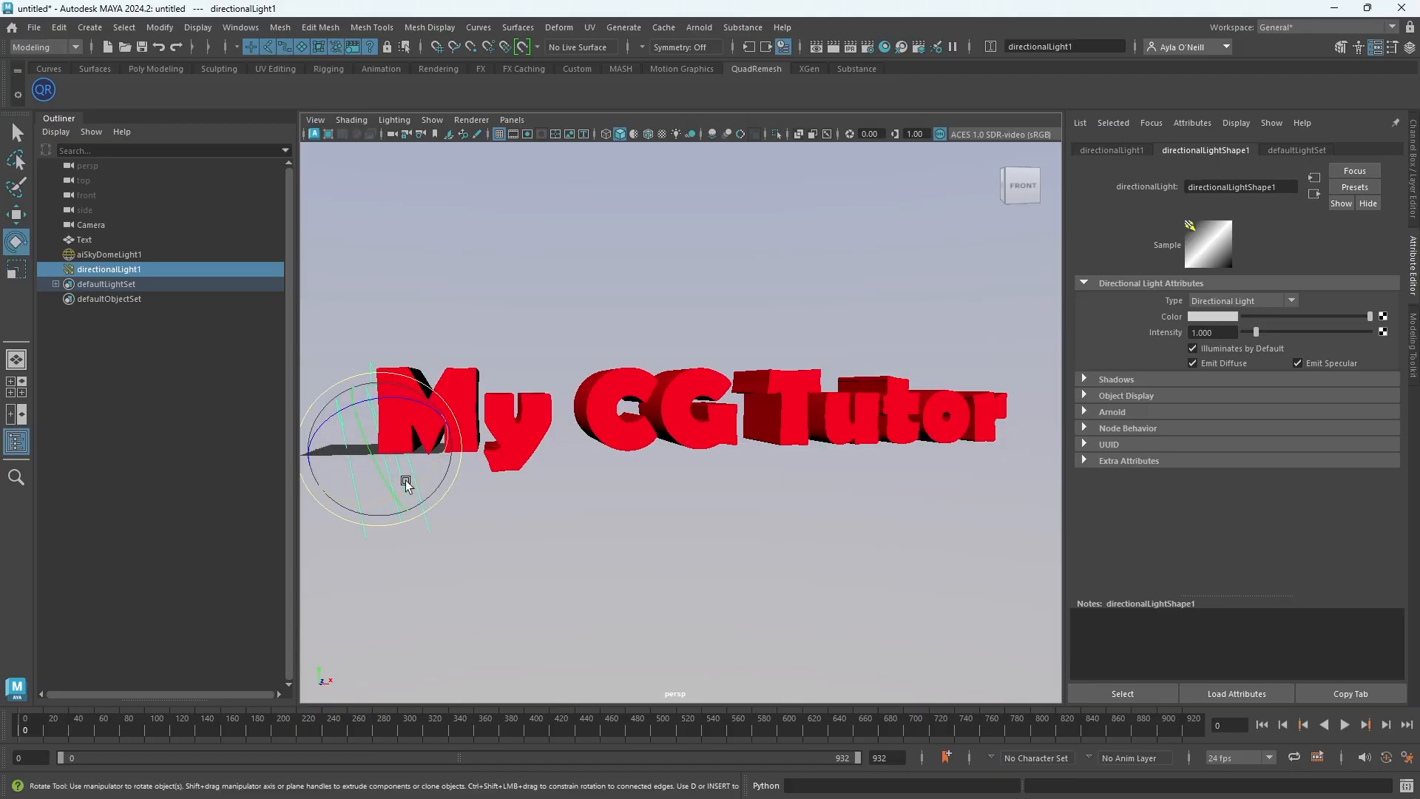
{"action": "left_click_drag", "start_coordinate": [387, 478], "coordinate": [377, 423]}
{"action": "key", "text": "r"}
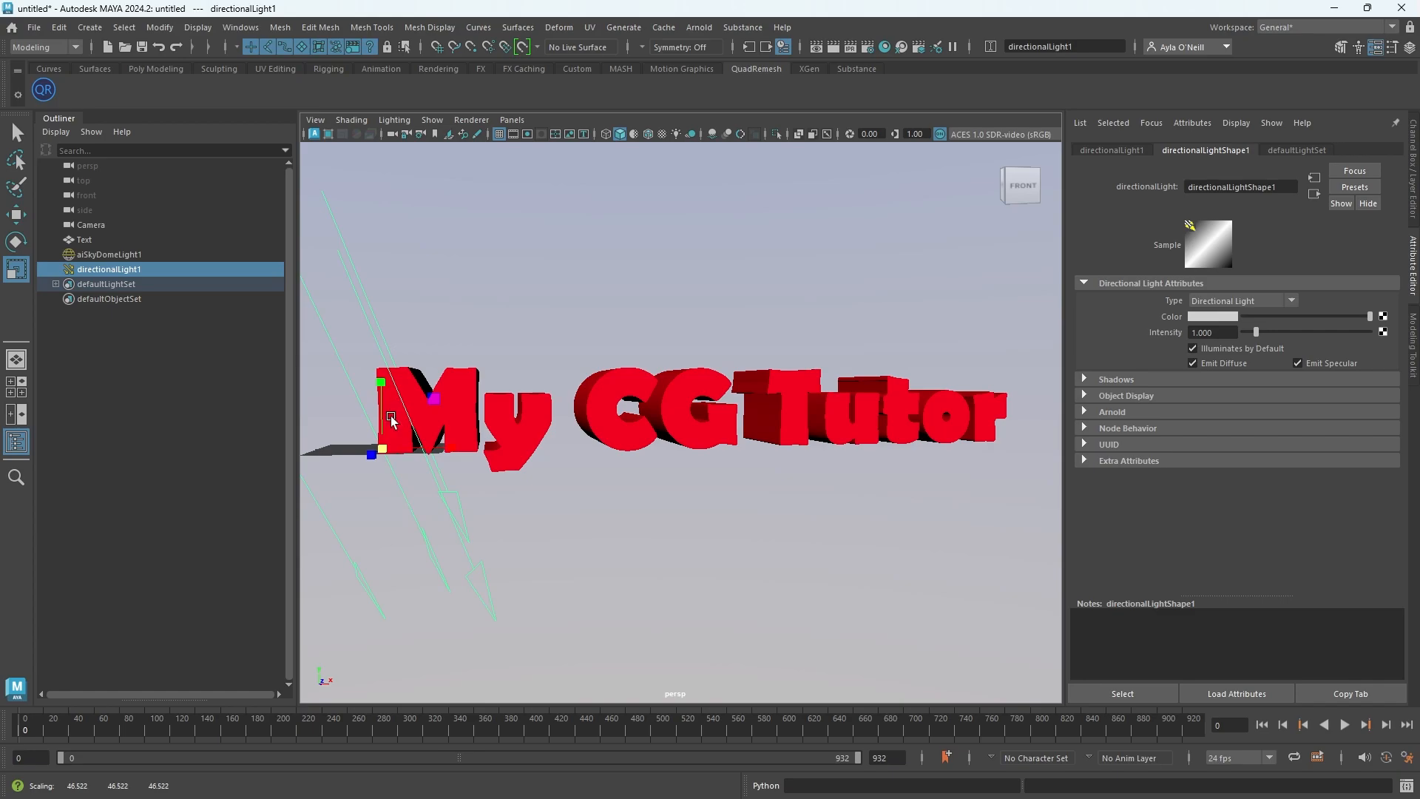
{"action": "key", "text": "w"}
{"action": "key", "text": "e"}
{"action": "left_click_drag", "start_coordinate": [408, 394], "coordinate": [402, 390]}
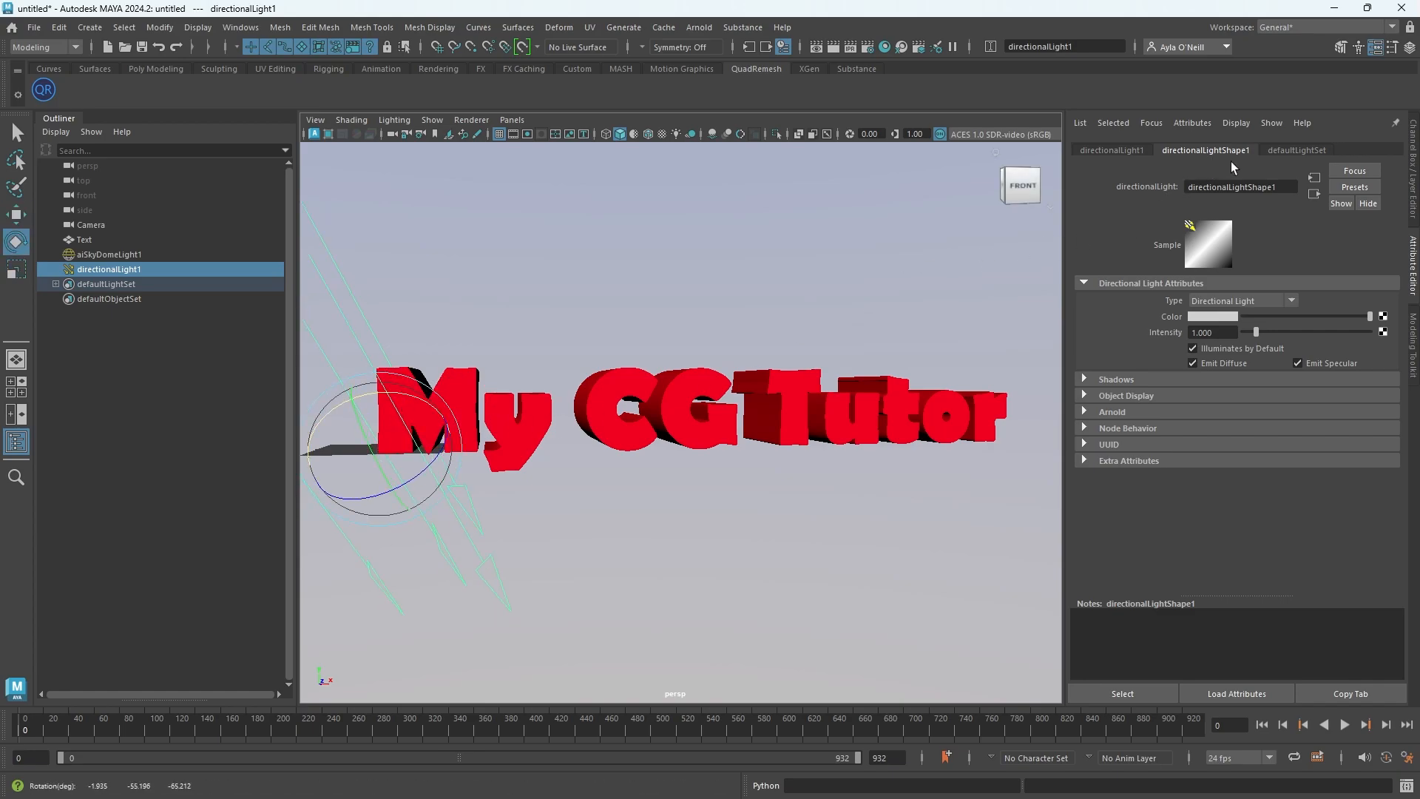
Tint the directional light's color a warm peach tone and adjust its intensity
{"action": "left_click_drag", "start_coordinate": [1213, 334], "coordinate": [1195, 329]}
{"action": "left_click", "coordinate": [1200, 316]}
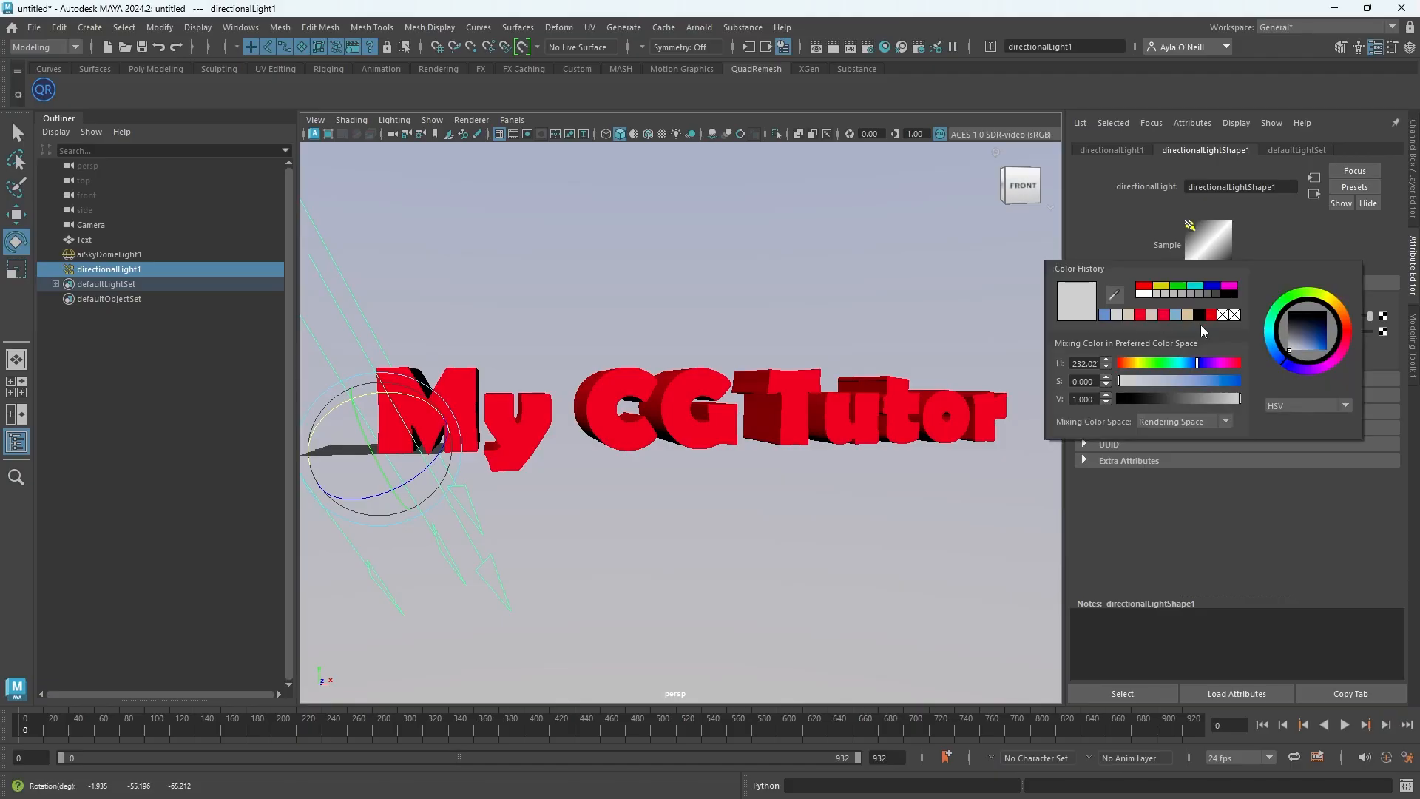
{"action": "left_click_drag", "start_coordinate": [1333, 302], "coordinate": [1302, 351]}
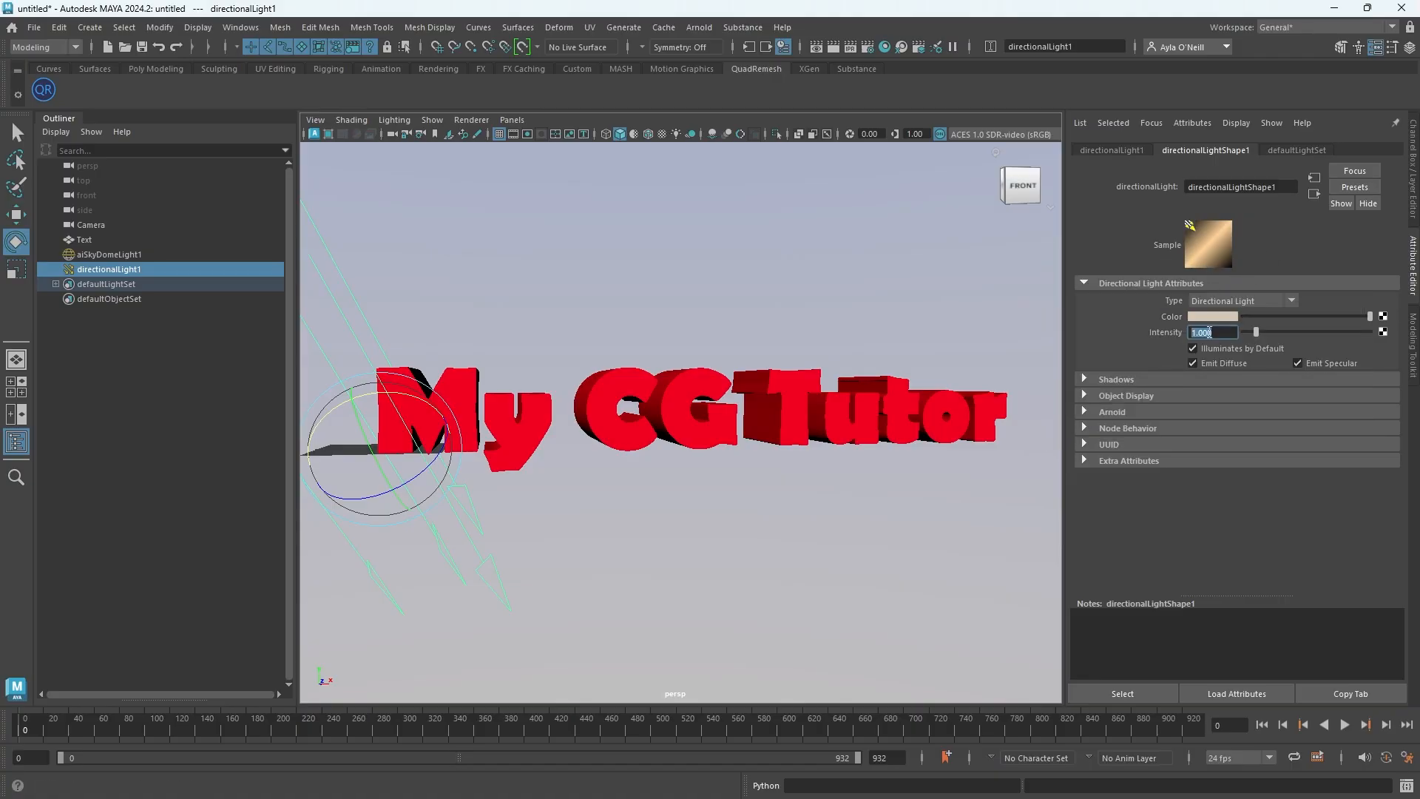
{"action": "left_click", "coordinate": [1217, 331]}
{"action": "left_click_drag", "start_coordinate": [1211, 334], "coordinate": [1193, 332]}
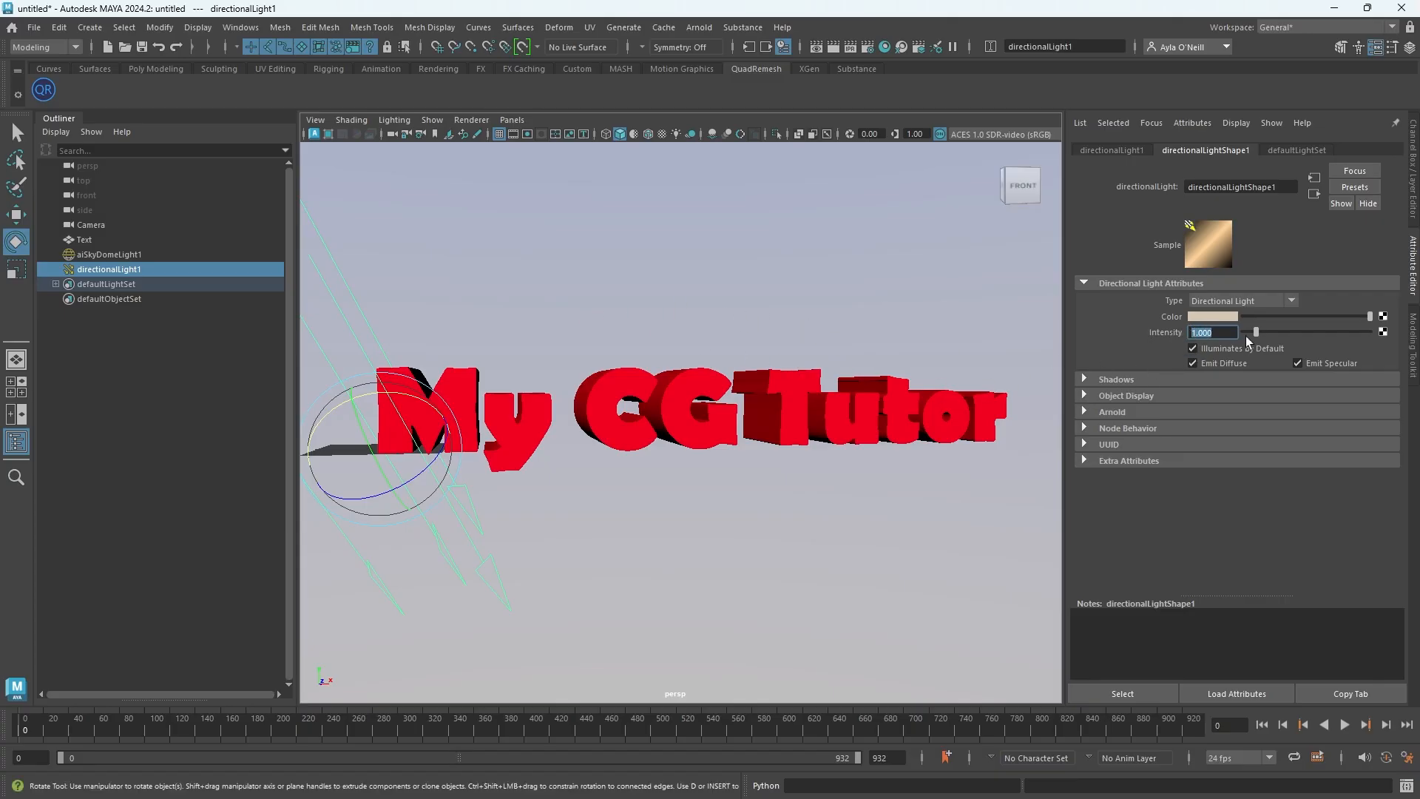
Hide the lights from the viewport again and clear the selection
{"action": "left_click", "coordinate": [706, 303]}
{"action": "left_click", "coordinate": [442, 120]}
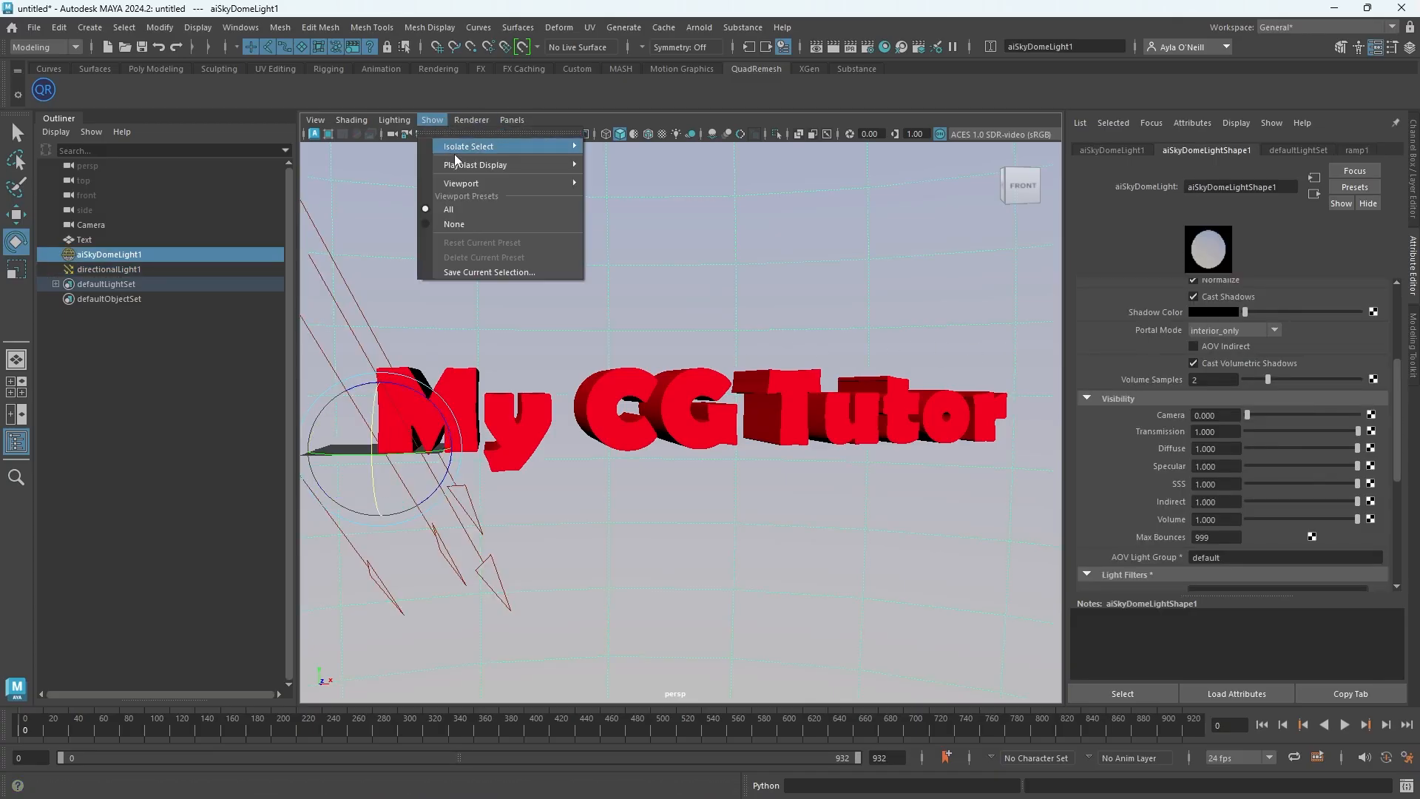
{"action": "mouse_move", "coordinate": [463, 184]}
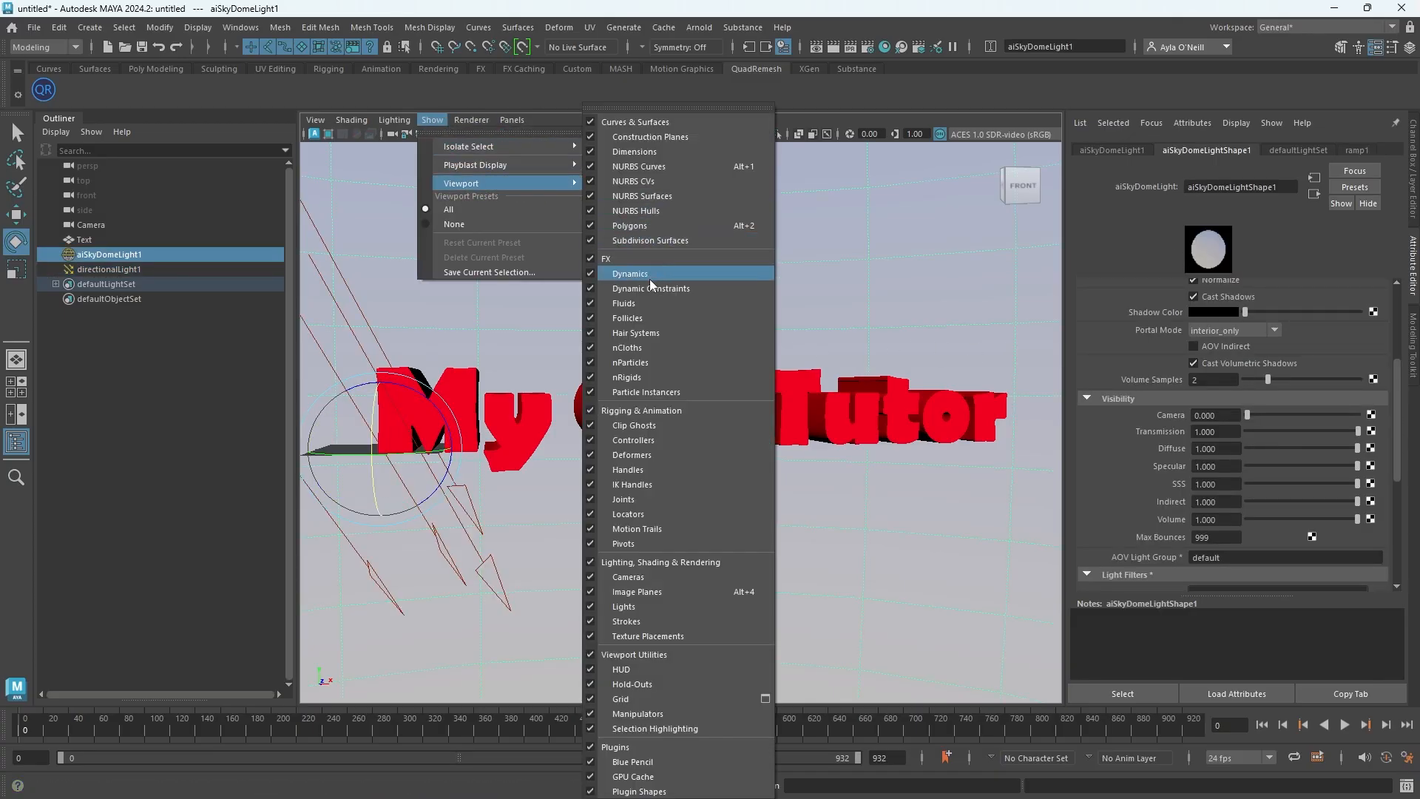
{"action": "left_click", "coordinate": [611, 607]}
{"action": "left_click", "coordinate": [615, 318]}
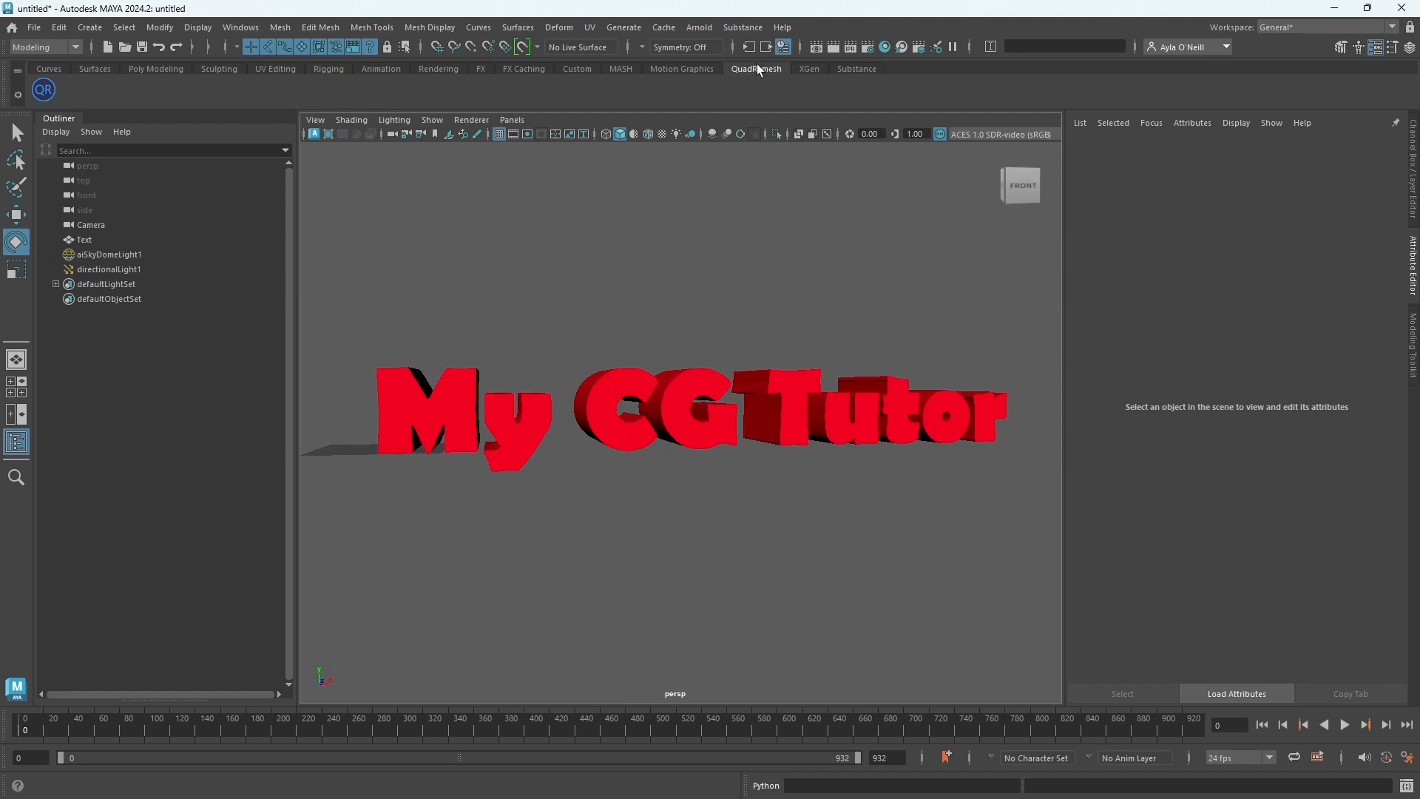
Set the render image size preset to HD_1080 in the render settings
{"action": "left_click", "coordinate": [868, 47]}
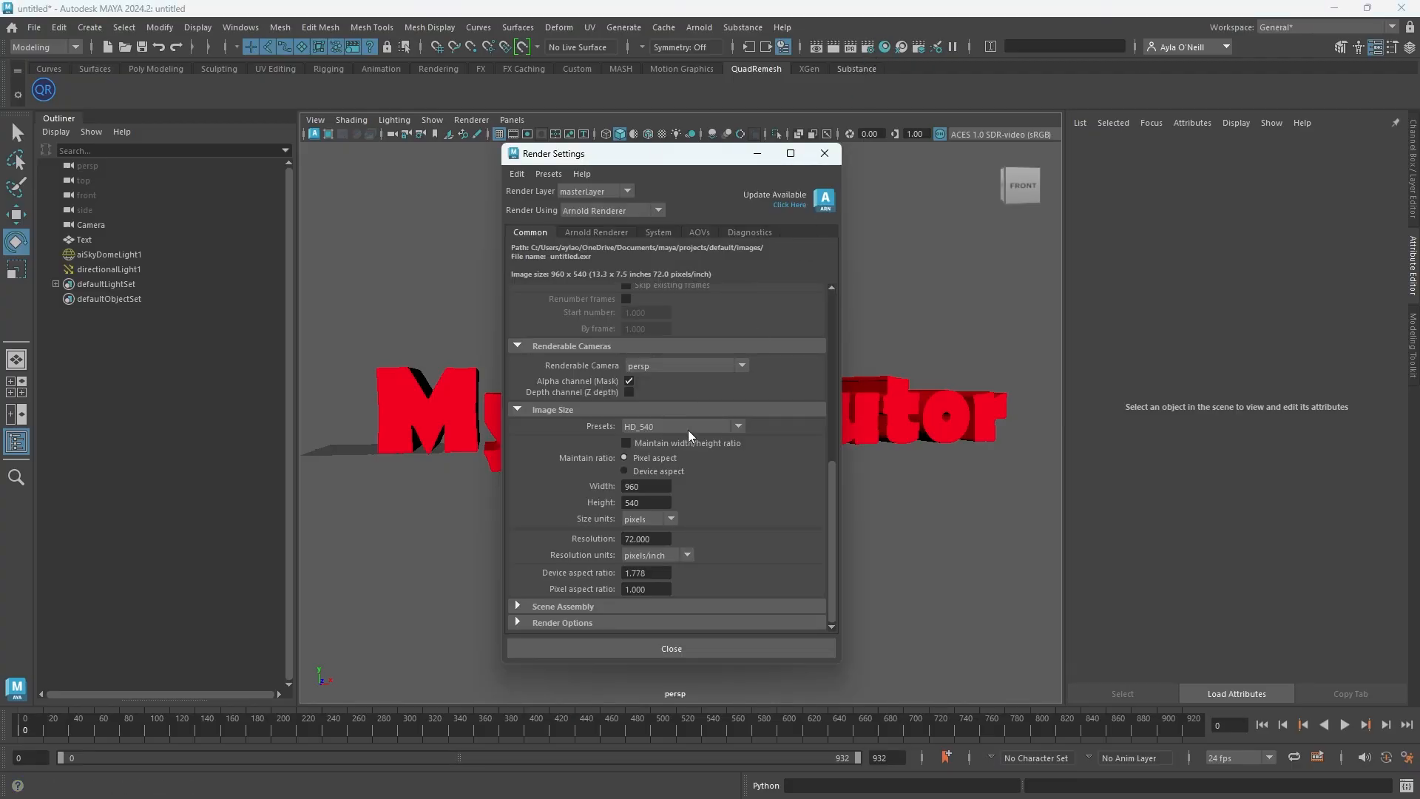
{"action": "left_click", "coordinate": [739, 427]}
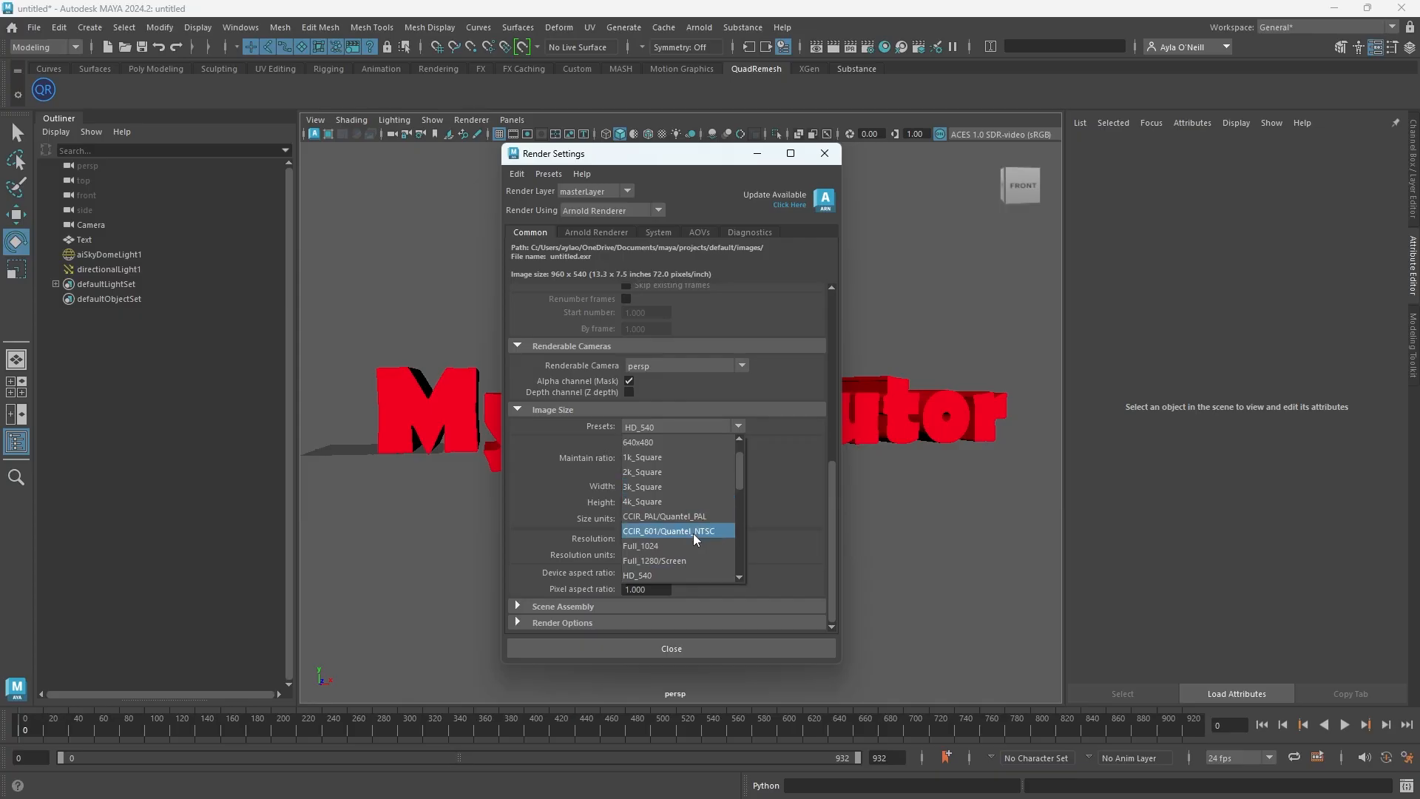
{"action": "scroll", "coordinate": [690, 525], "scroll_direction": "up", "scroll_amount": 2}
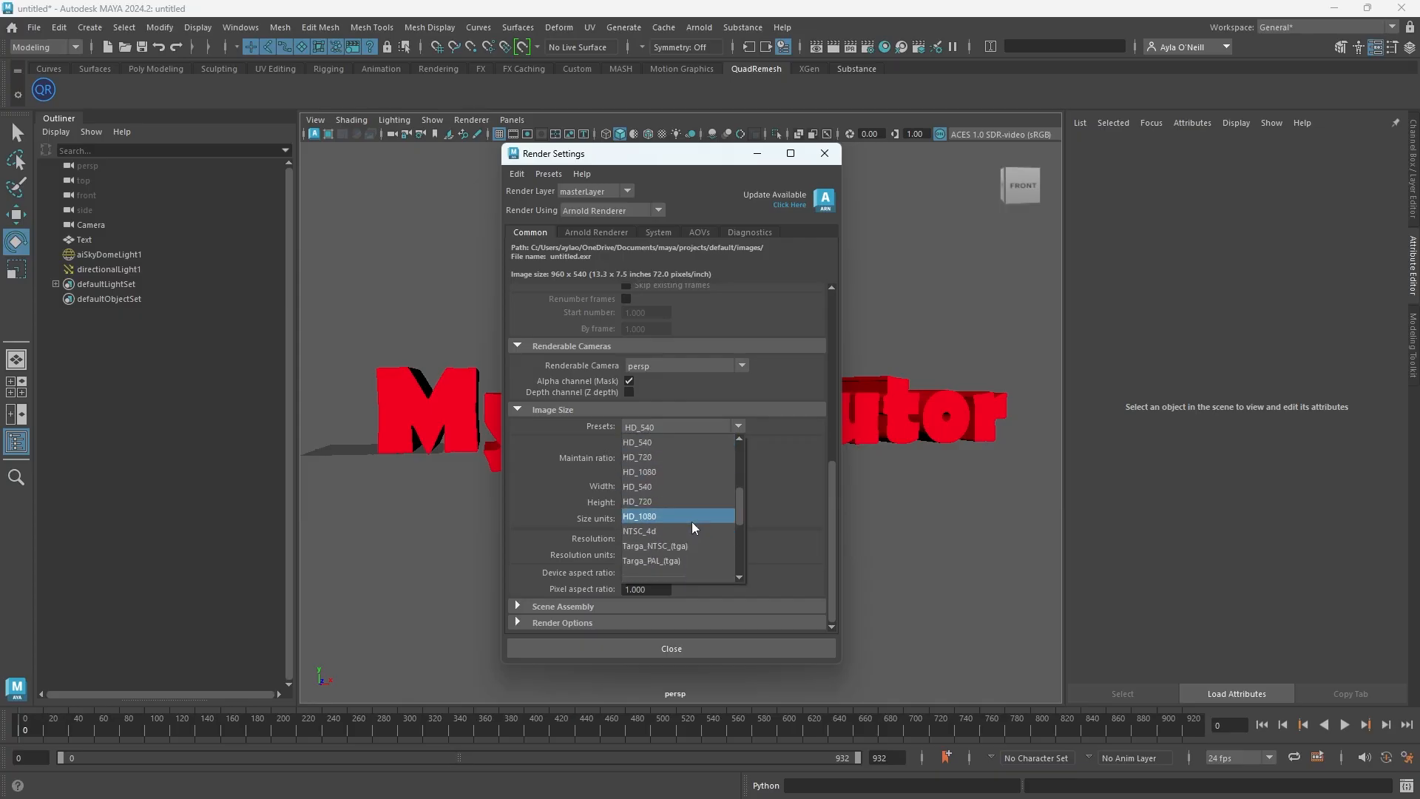
{"action": "scroll", "coordinate": [687, 502], "scroll_direction": "down", "scroll_amount": 1}
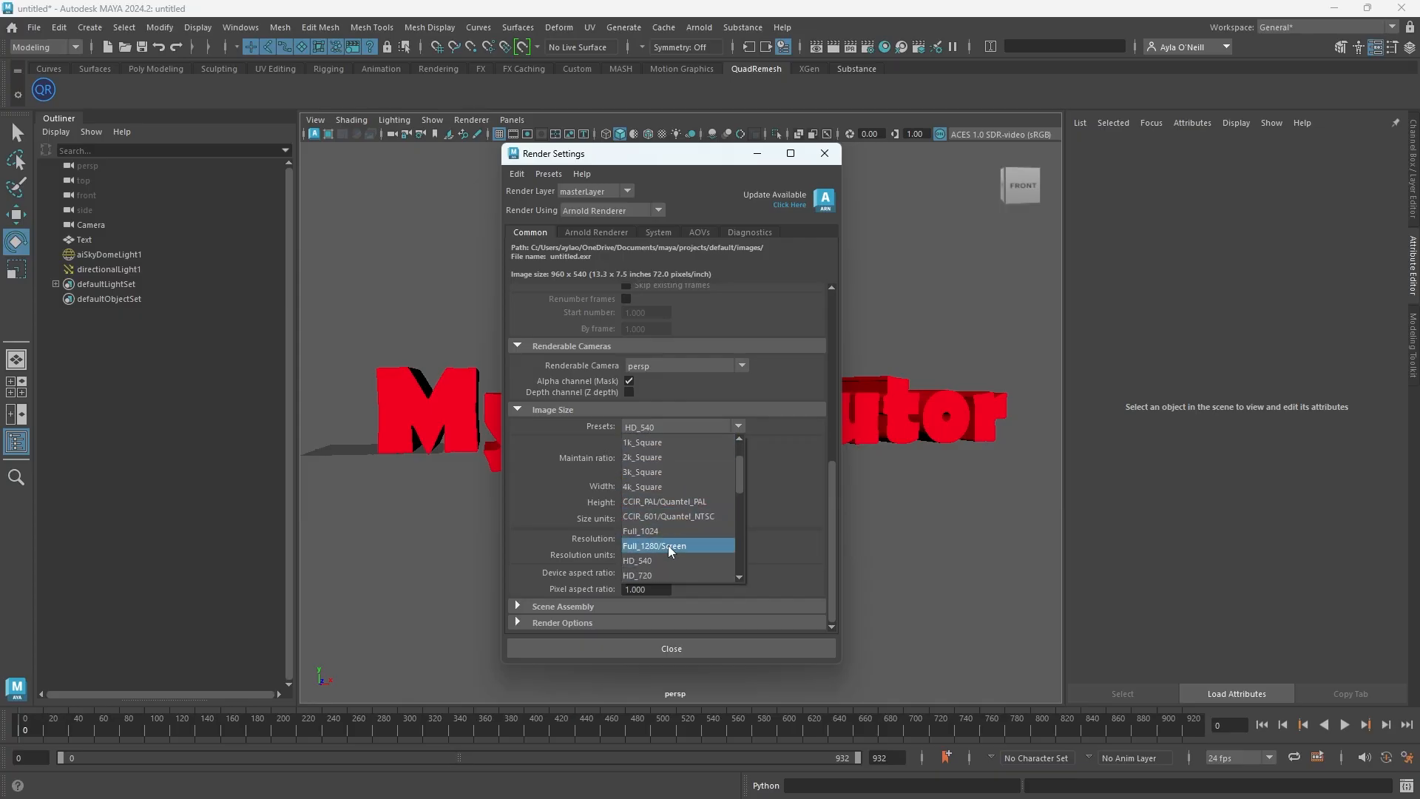
{"action": "scroll", "coordinate": [669, 540], "scroll_direction": "down", "scroll_amount": 3}
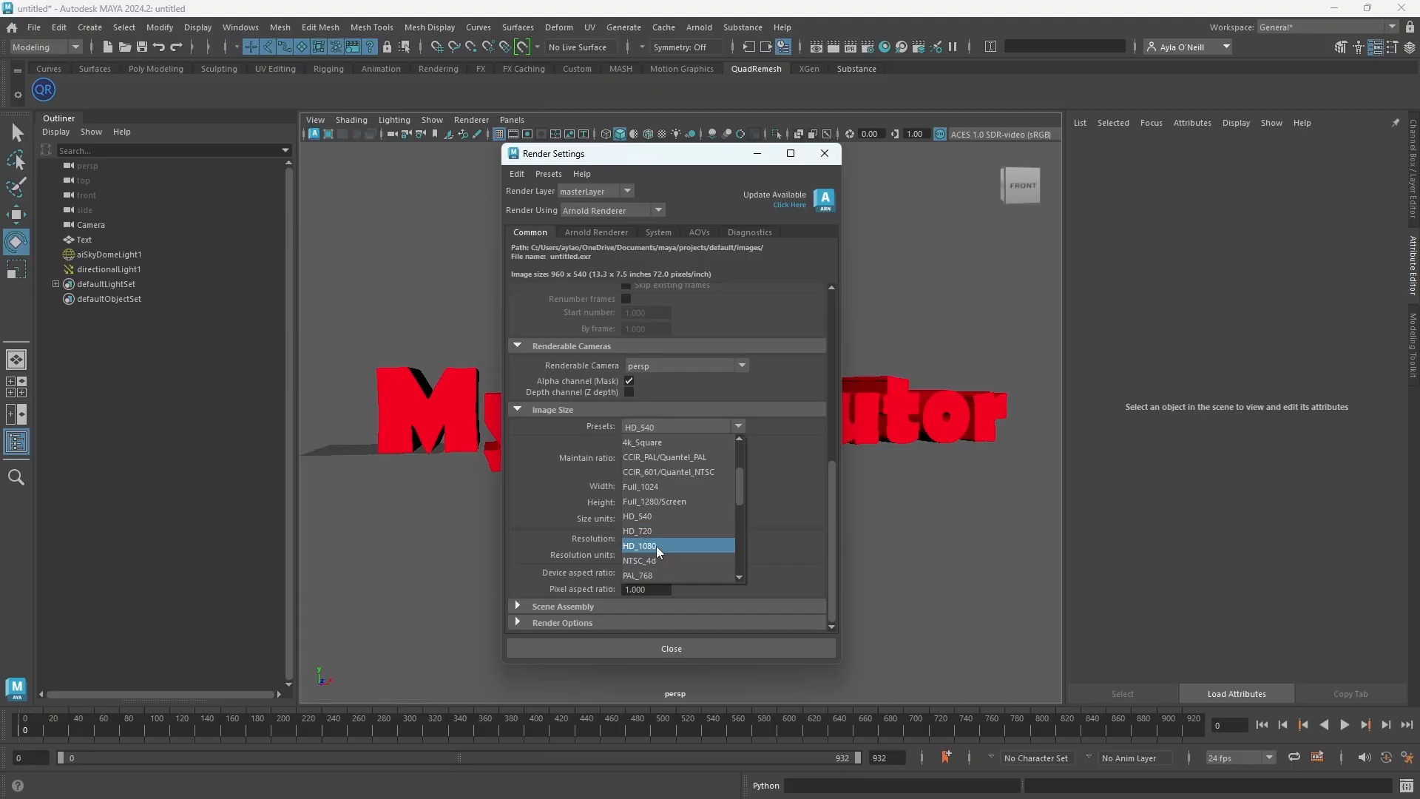
{"action": "left_click", "coordinate": [655, 546]}
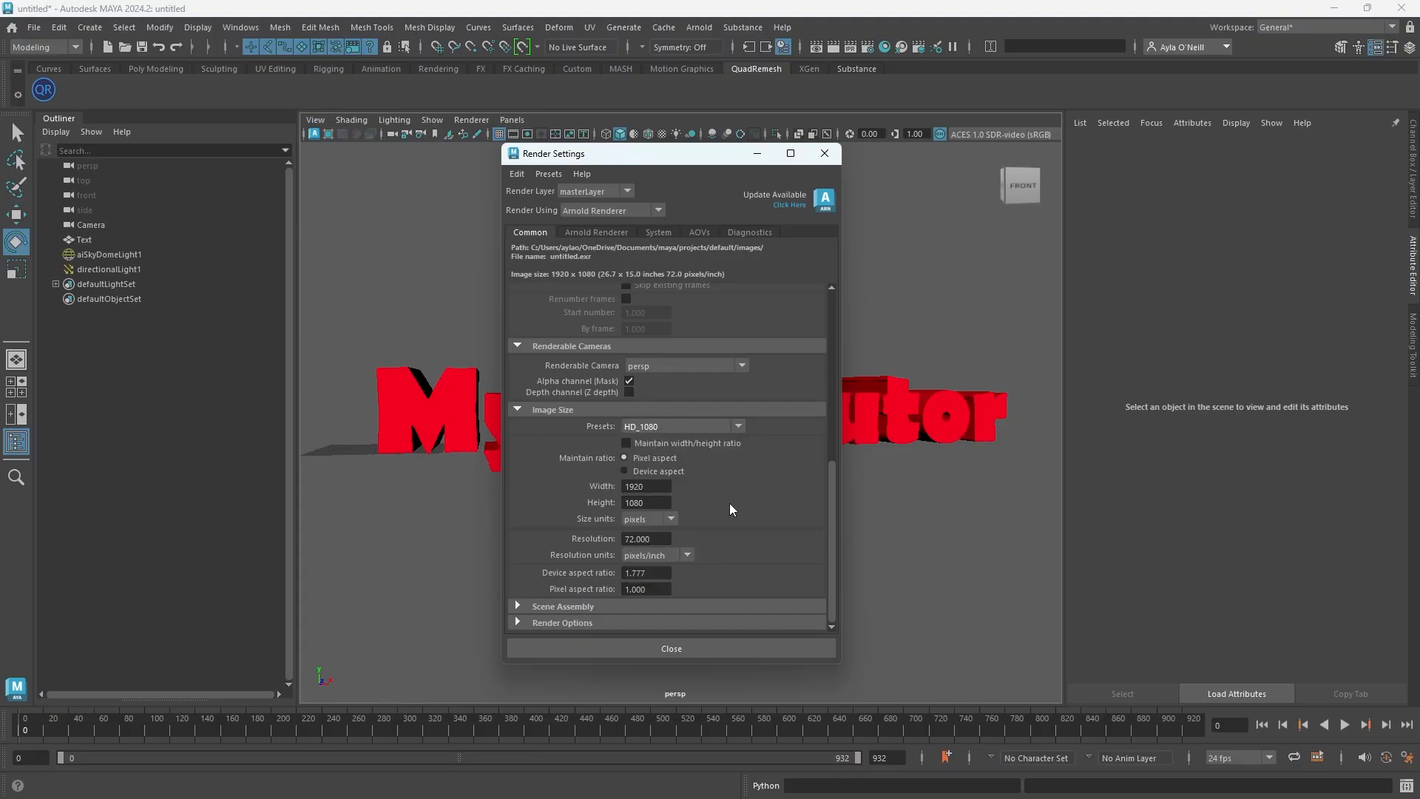
{"action": "left_click", "coordinate": [656, 646]}
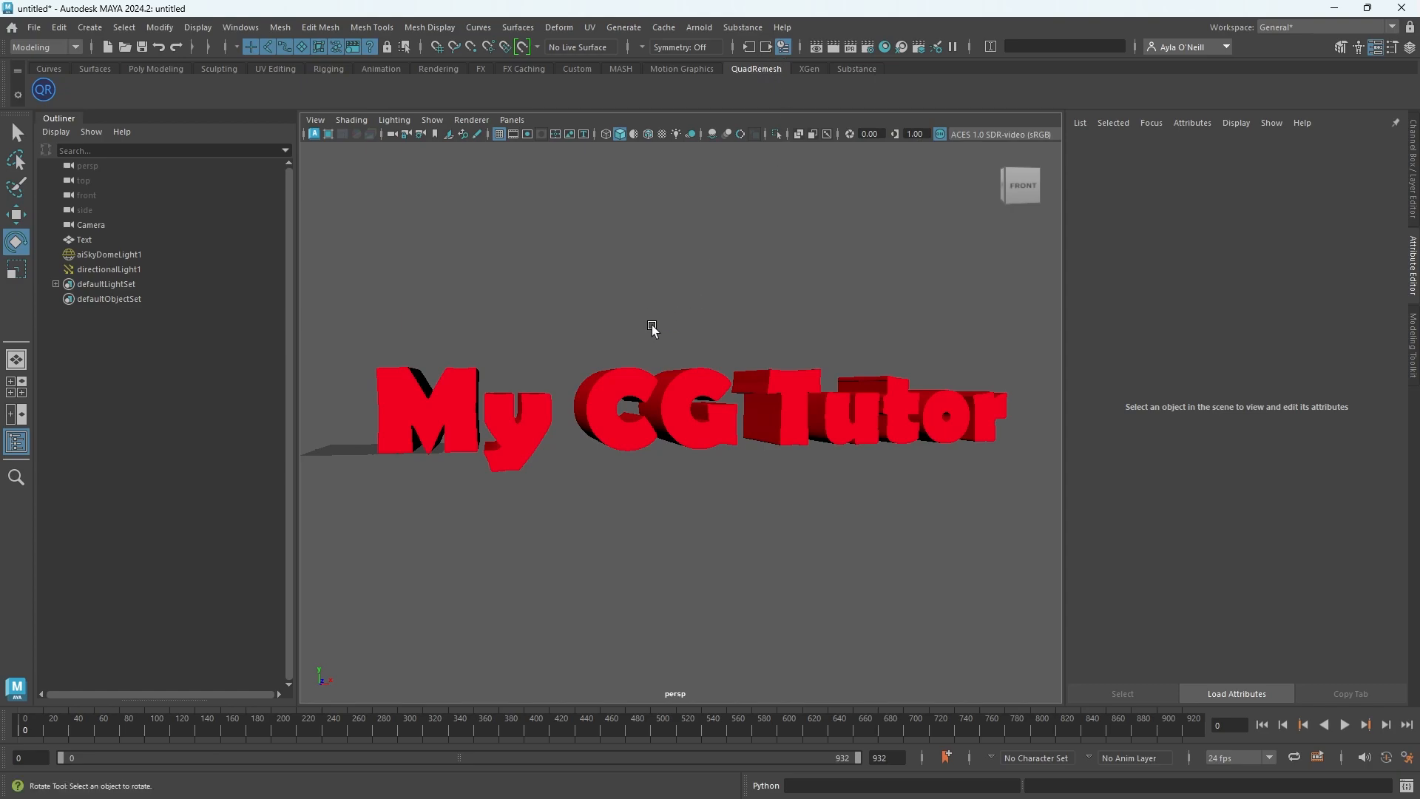
Render the current frame in the Arnold RenderView
{"action": "scroll", "coordinate": [660, 317], "scroll_direction": "down", "scroll_amount": 2}
{"action": "scroll", "coordinate": [662, 312], "scroll_direction": "up", "scroll_amount": 2}
{"action": "scroll", "coordinate": [688, 334], "scroll_direction": "down", "scroll_amount": 2}
{"action": "scroll", "coordinate": [687, 335], "scroll_direction": "up", "scroll_amount": 2}
{"action": "scroll", "coordinate": [687, 334], "scroll_direction": "up", "scroll_amount": 2}
{"action": "scroll", "coordinate": [687, 334], "scroll_direction": "down", "scroll_amount": 2}
{"action": "left_click", "coordinate": [831, 47]}
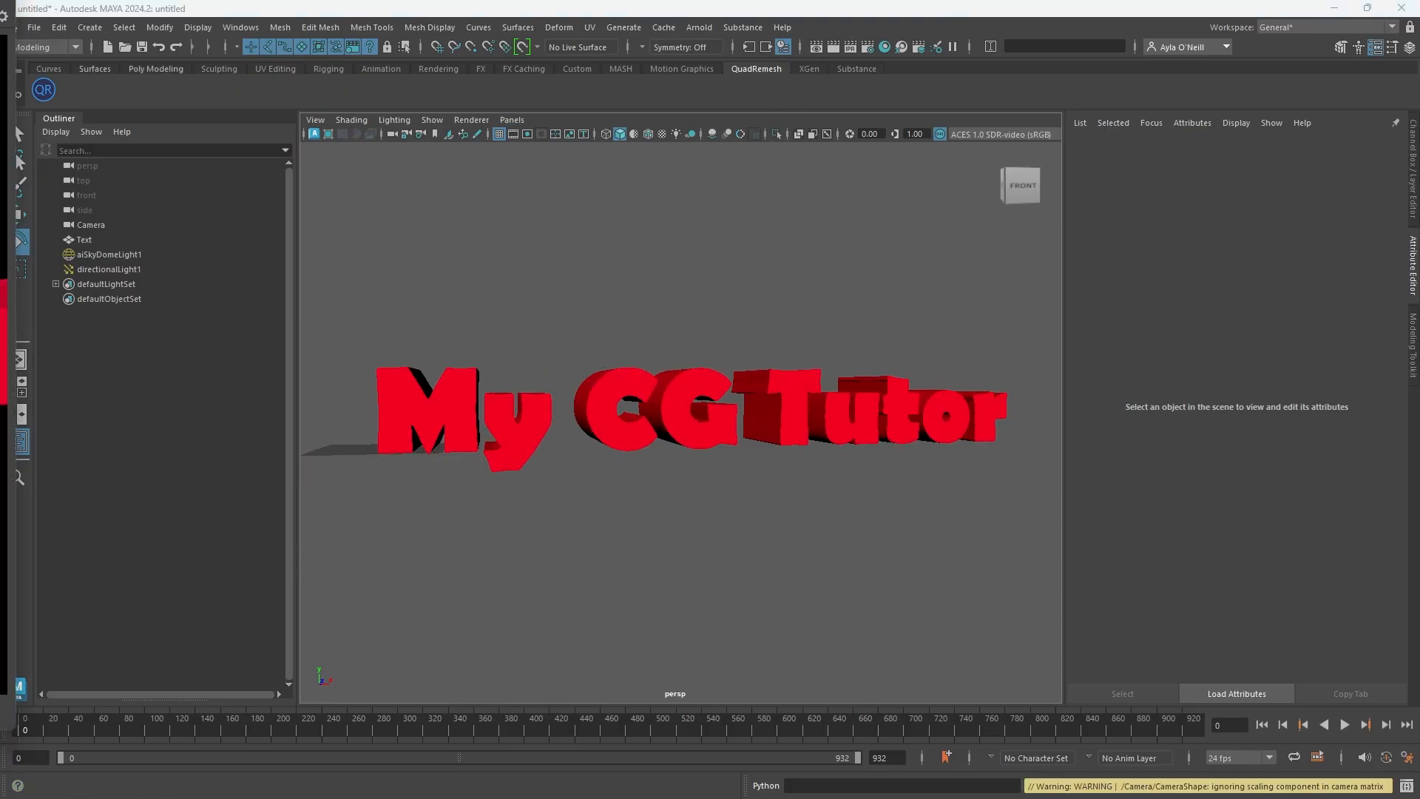
{"action": "scroll", "coordinate": [786, 362], "scroll_direction": "down", "scroll_amount": 5}
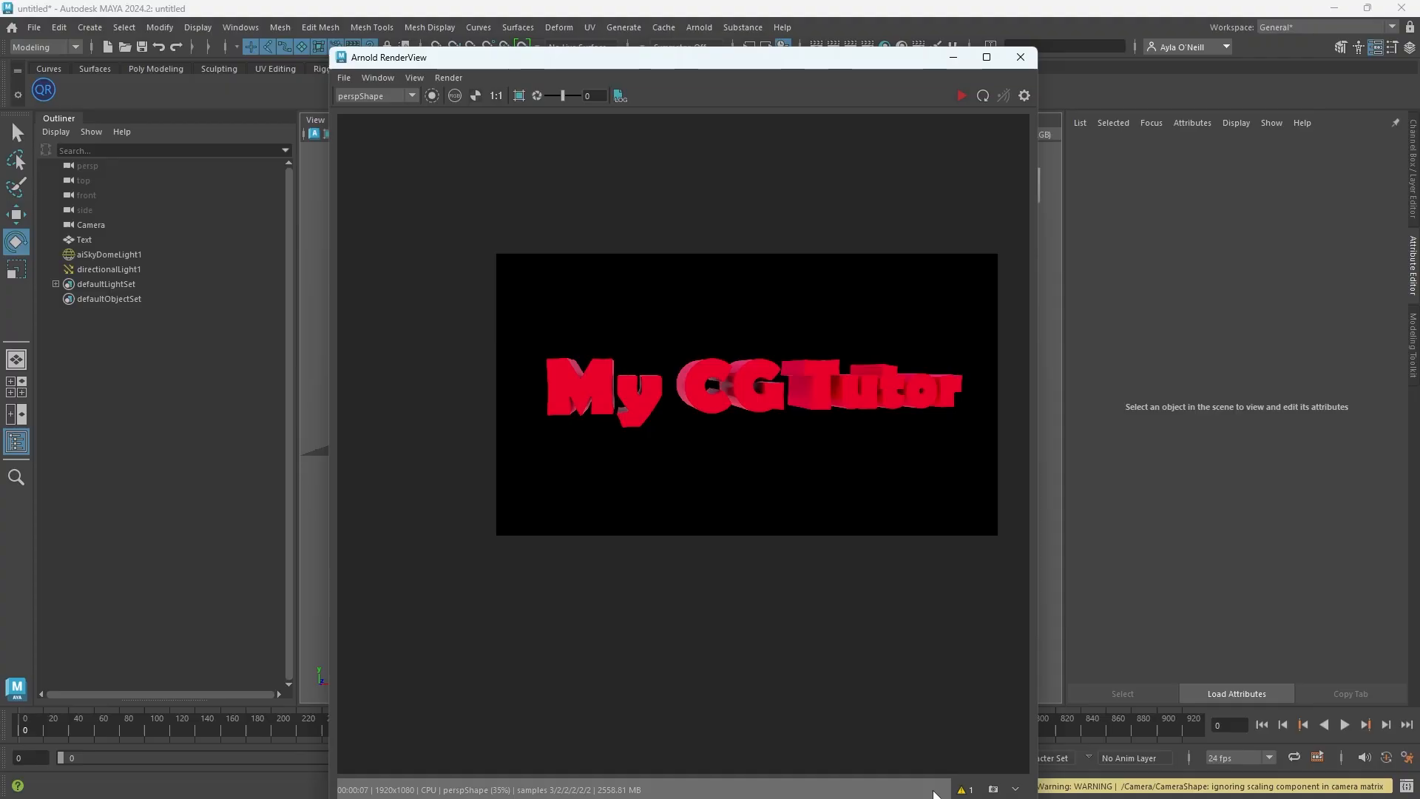
{"action": "left_click_drag", "start_coordinate": [858, 65], "coordinate": [858, 48]}
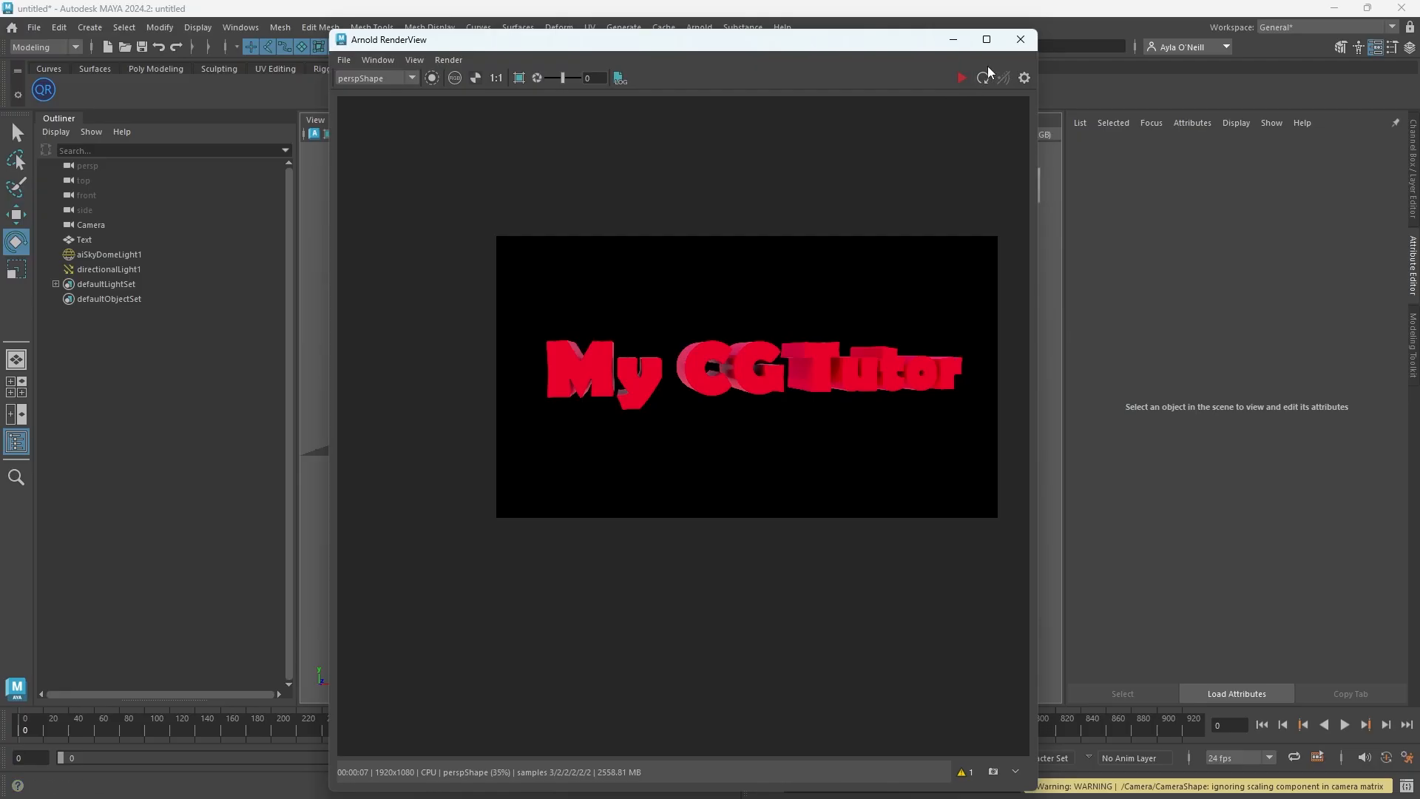
Save the rendered image as MyCGTutor.png in the 81_How_Quickly_Render_Image_From_Maya_UNFINISHED tutorials folder
{"action": "left_click", "coordinate": [342, 60]}
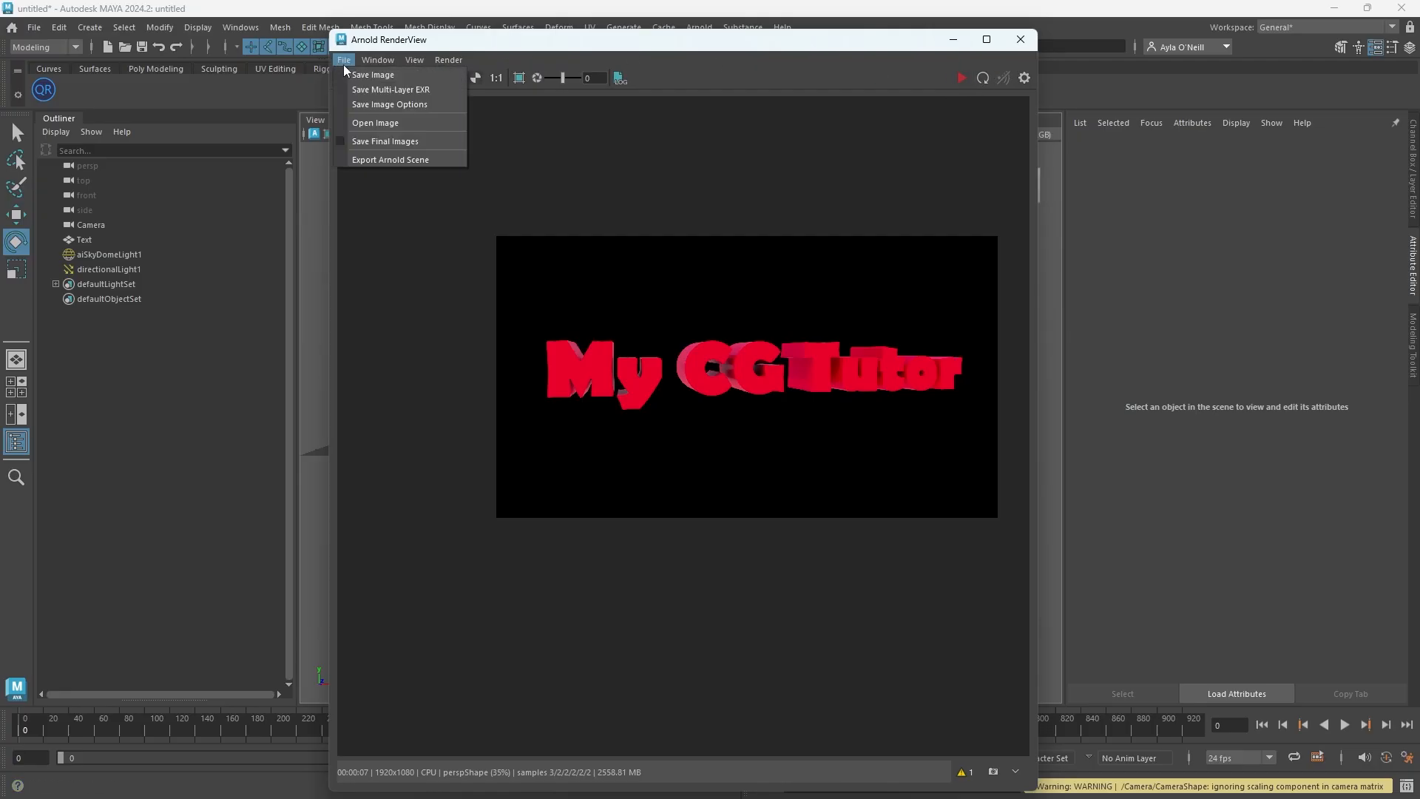
{"action": "left_click", "coordinate": [384, 76]}
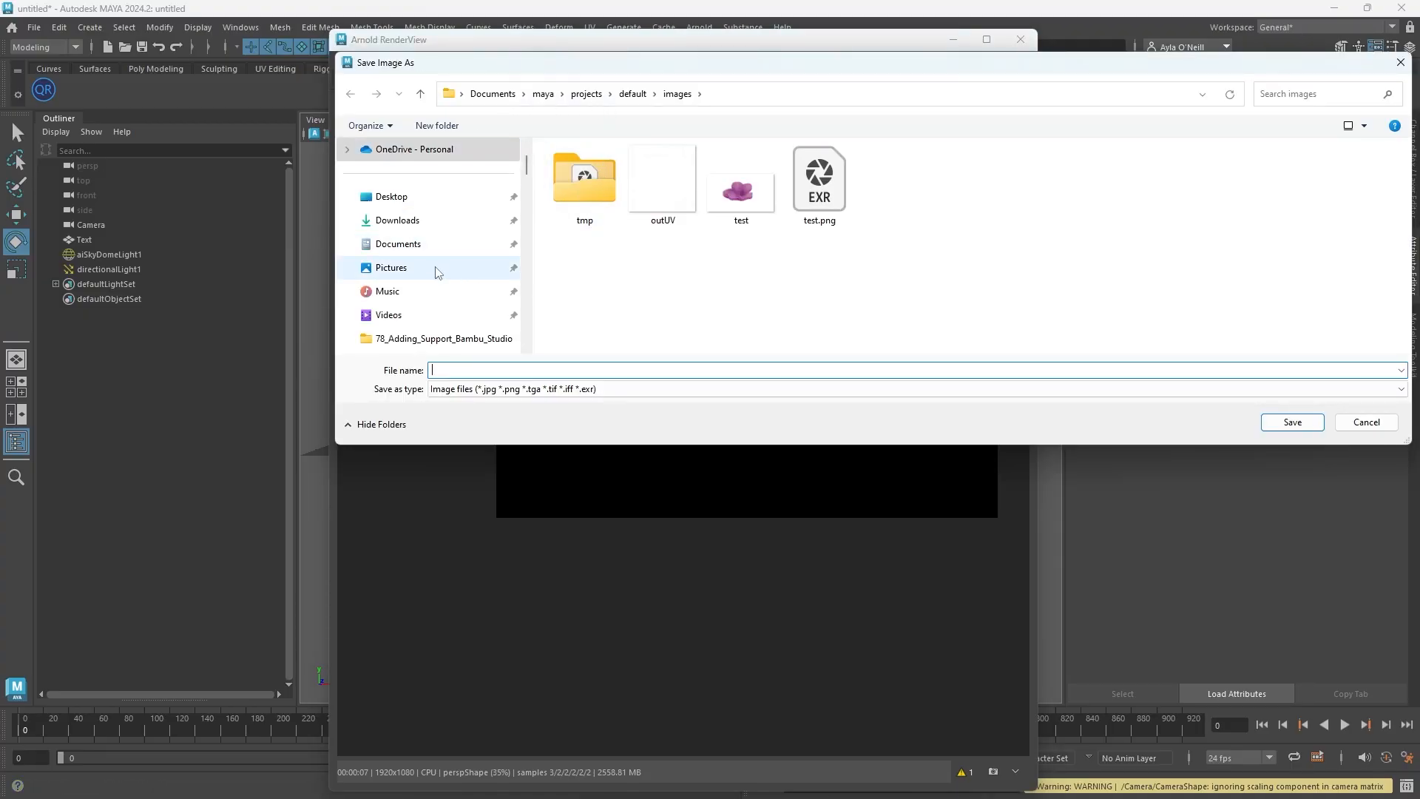
{"action": "scroll", "coordinate": [435, 272], "scroll_direction": "down", "scroll_amount": 10}
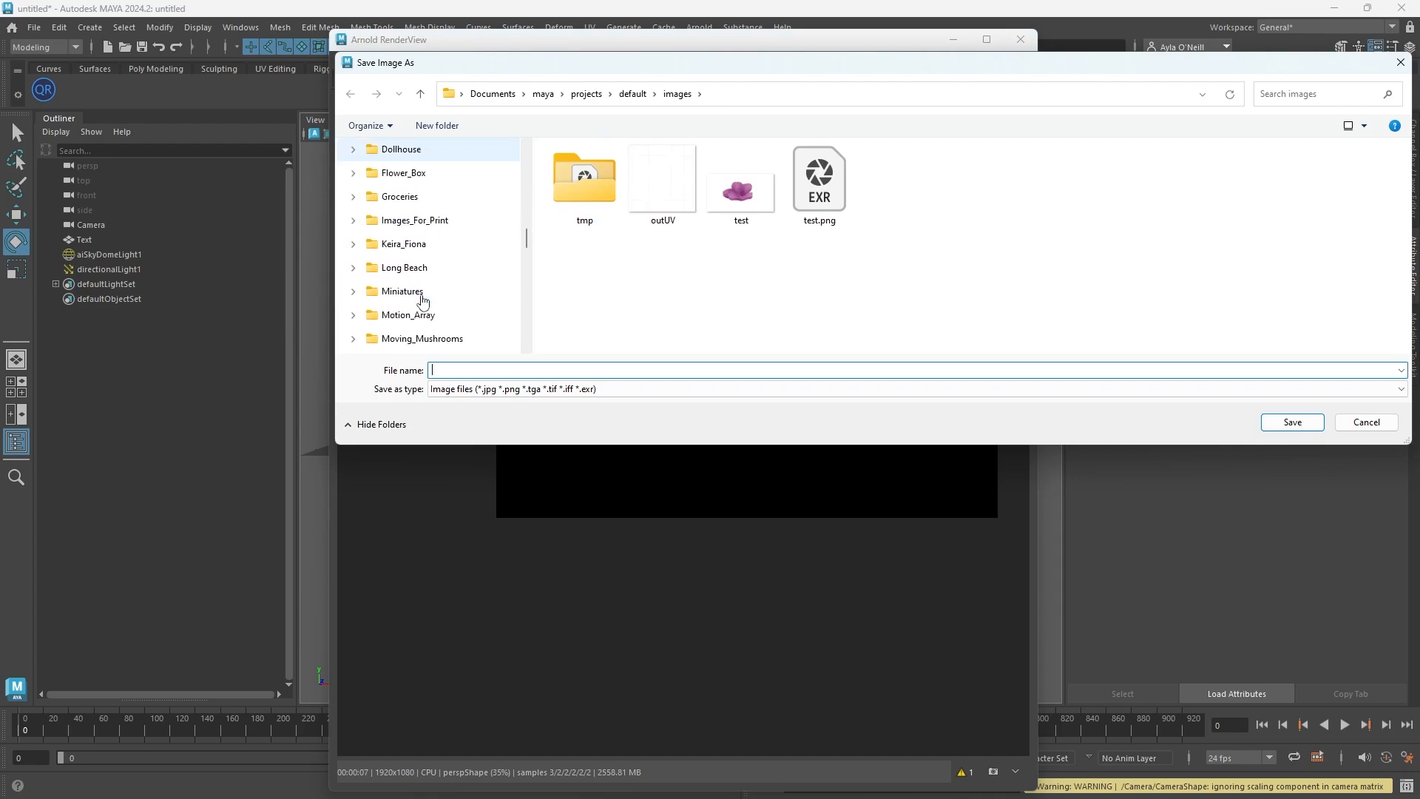
{"action": "scroll", "coordinate": [422, 299], "scroll_direction": "down", "scroll_amount": 8}
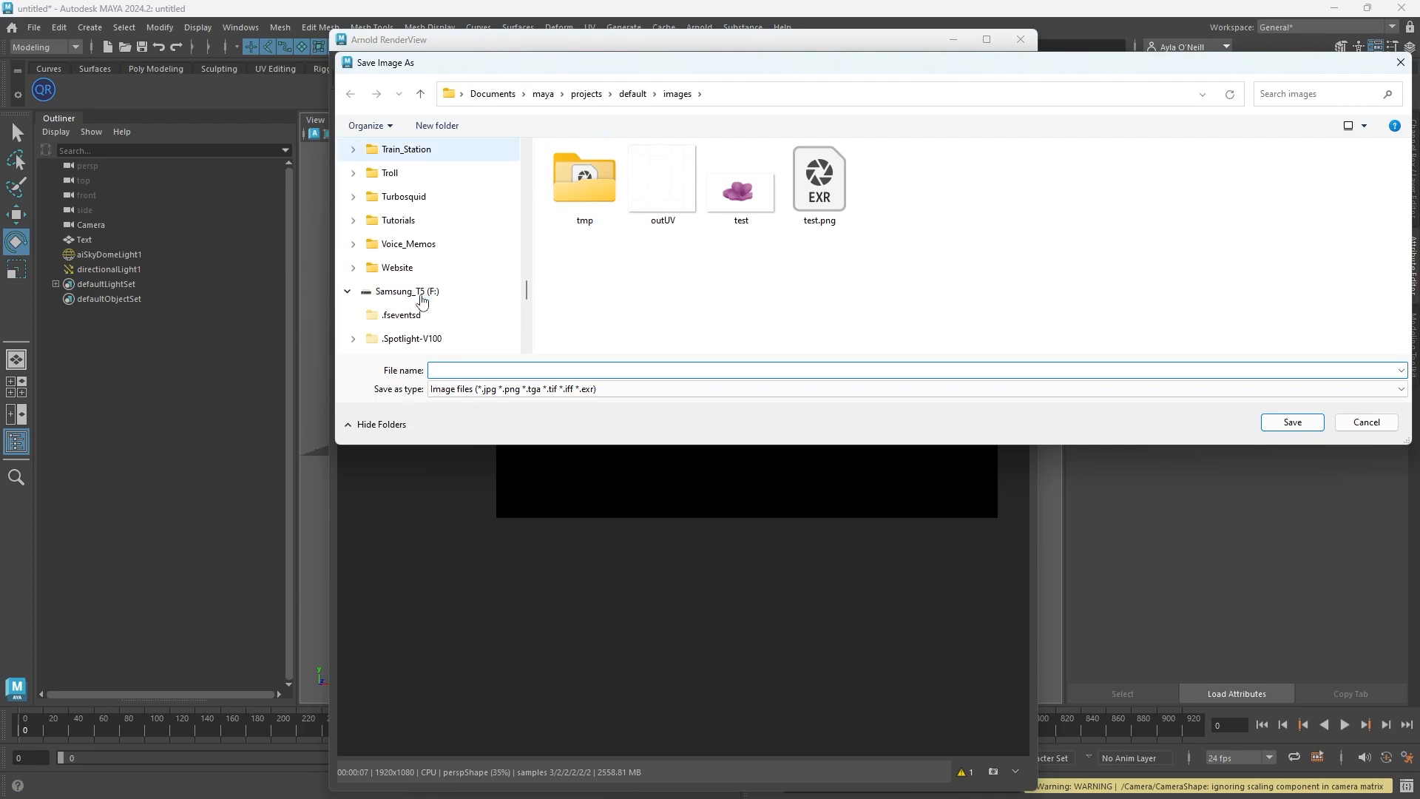
{"action": "left_click", "coordinate": [398, 220]}
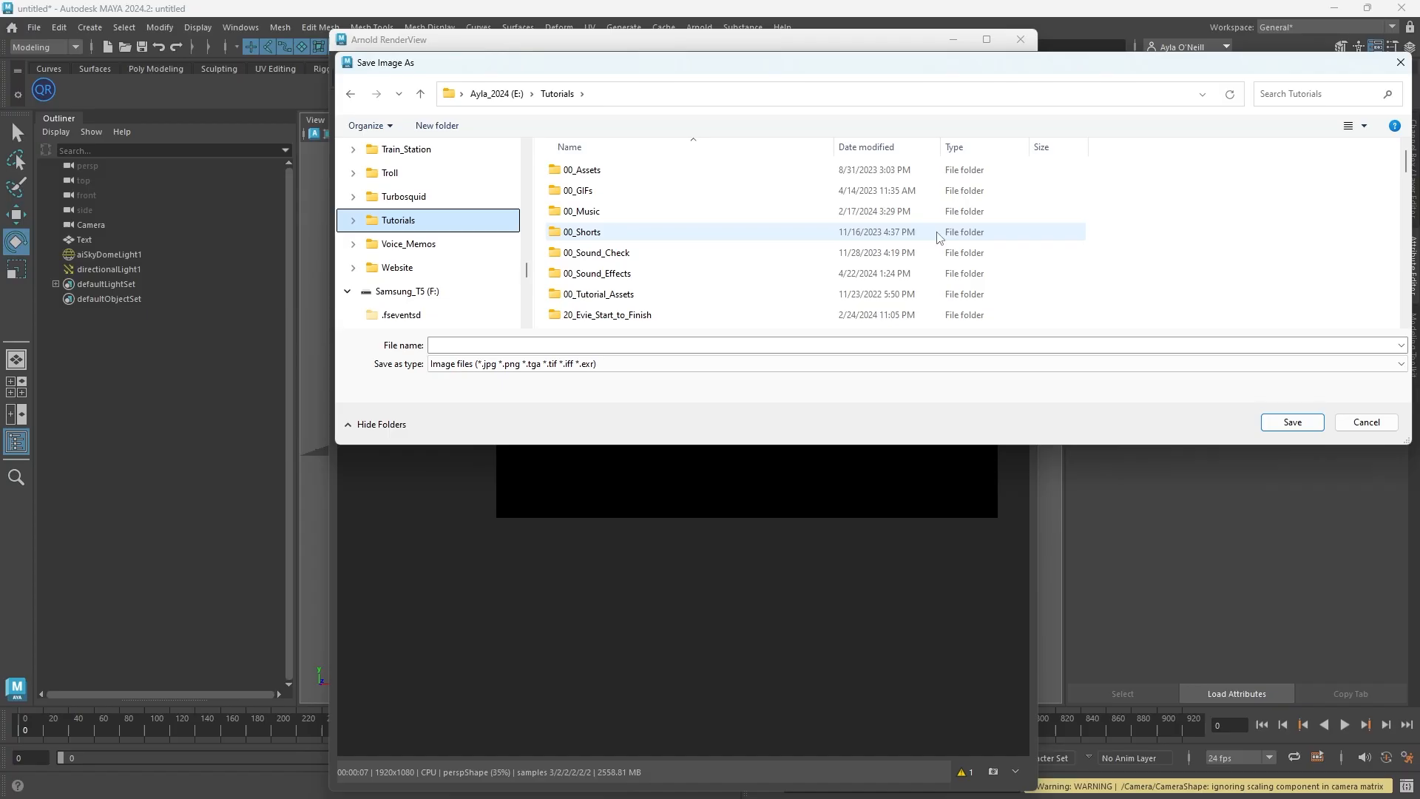
{"action": "scroll", "coordinate": [938, 236], "scroll_direction": "down", "scroll_amount": 20}
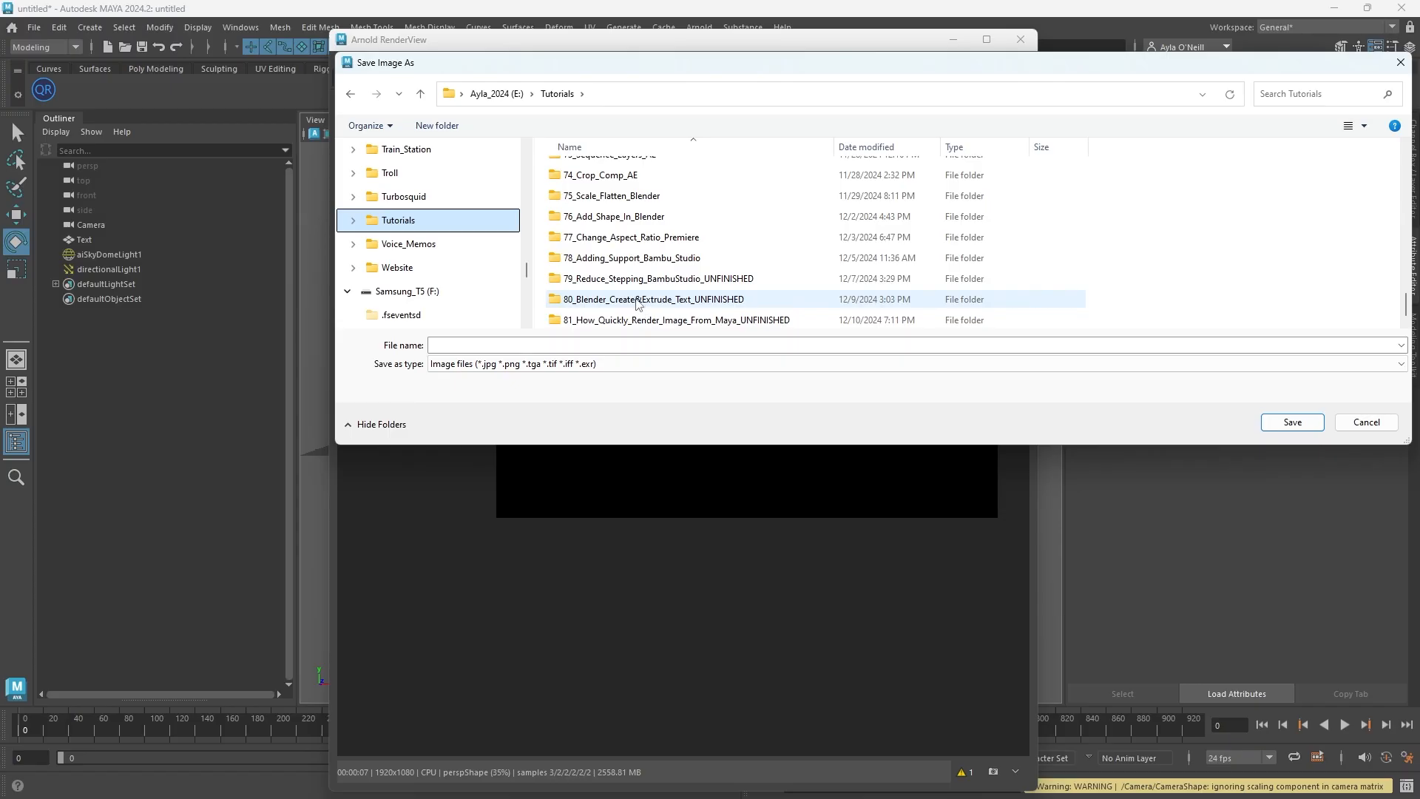
{"action": "double_click", "coordinate": [634, 320]}
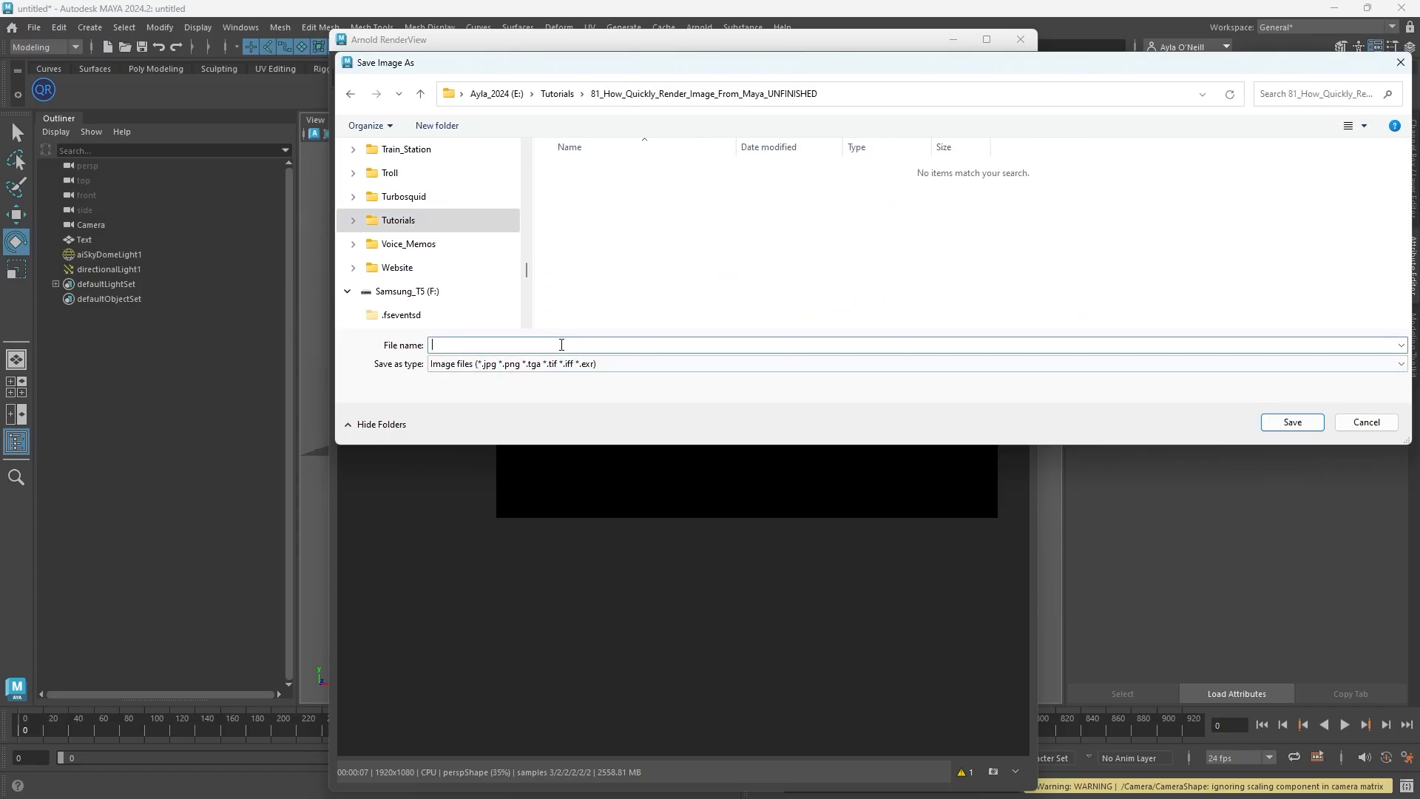
{"action": "type", "text": "MyCGTutor.png"}
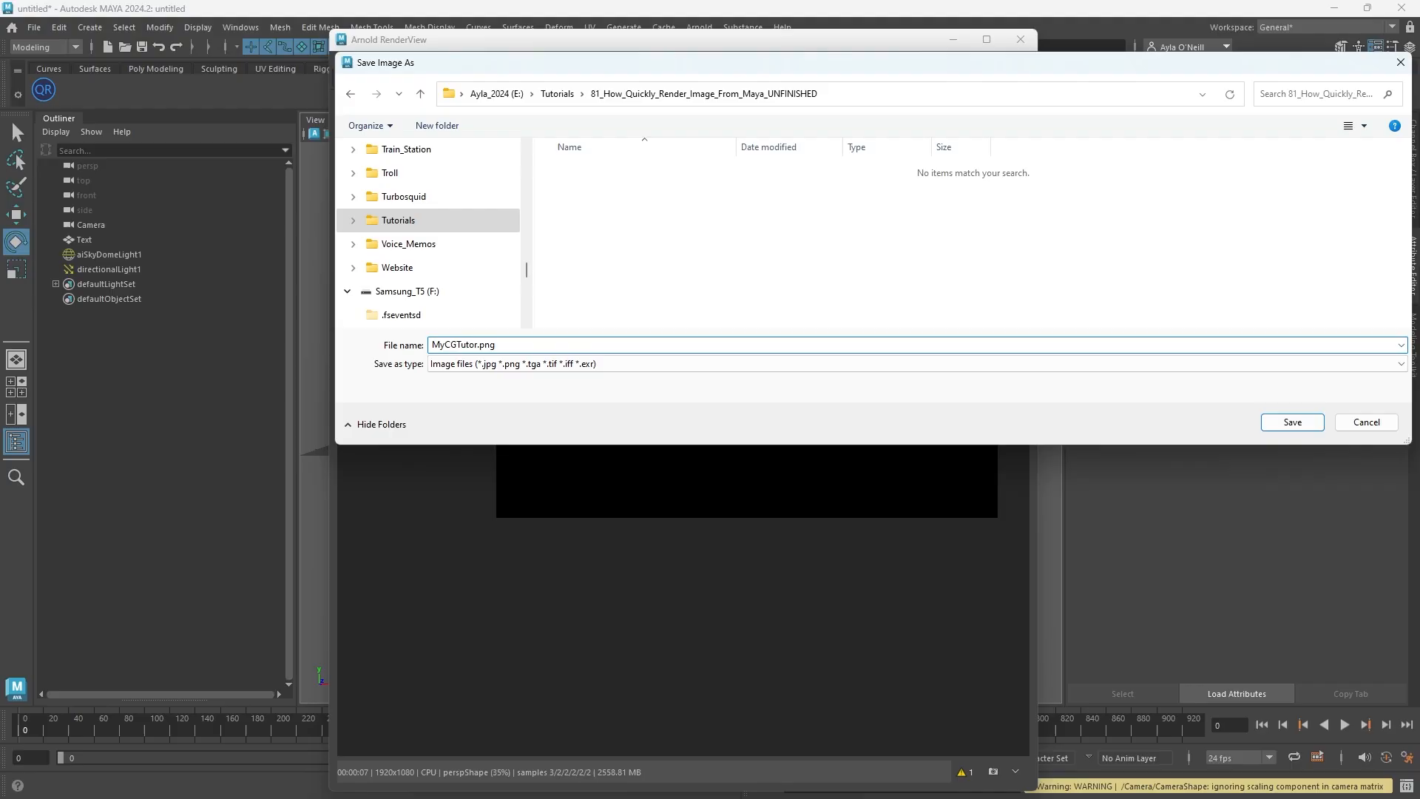
{"action": "key", "text": "Return"}
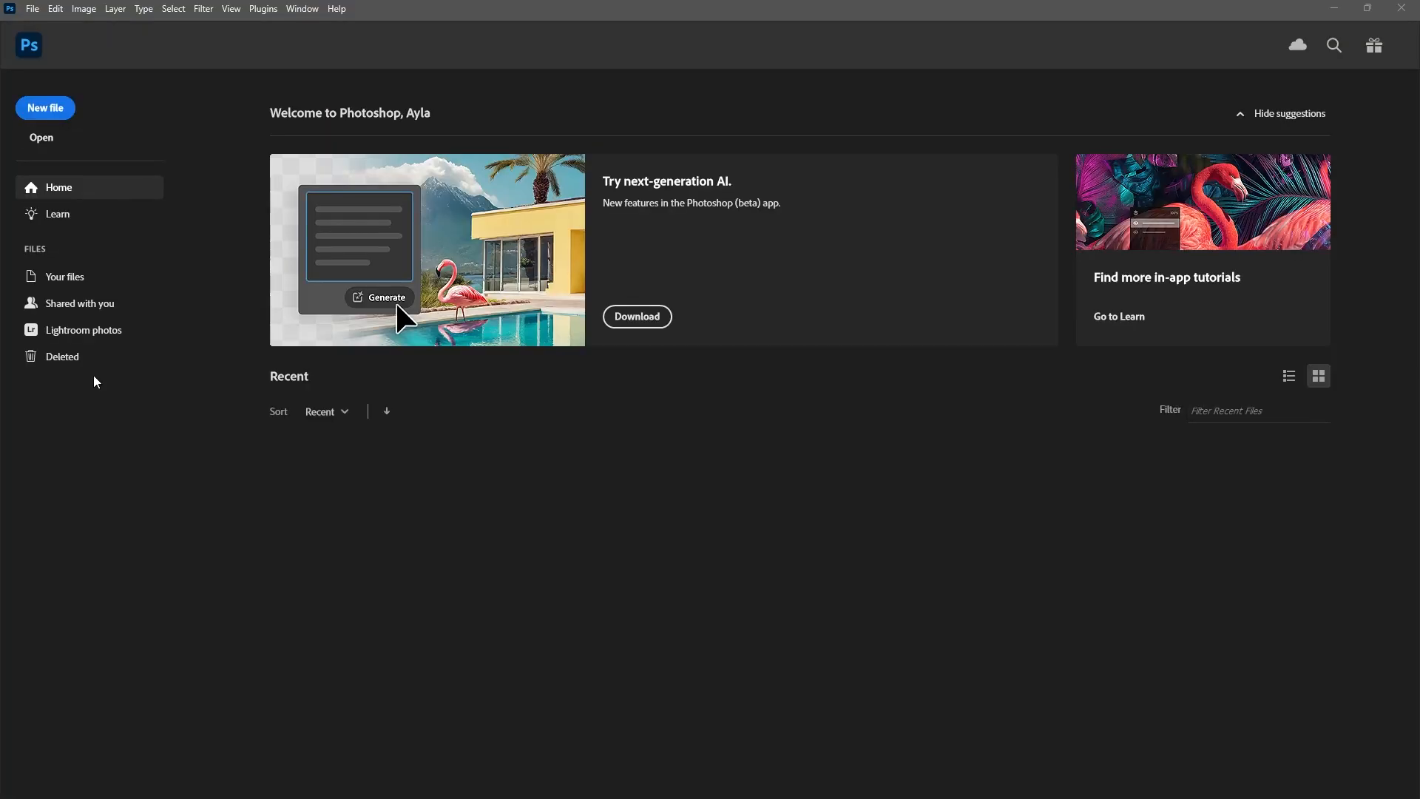
Switch to Photoshop and open MyCGTutor.png by dropping it into the workspace
{"action": "left_click_drag", "start_coordinate": [94, 382], "coordinate": [613, 447]}
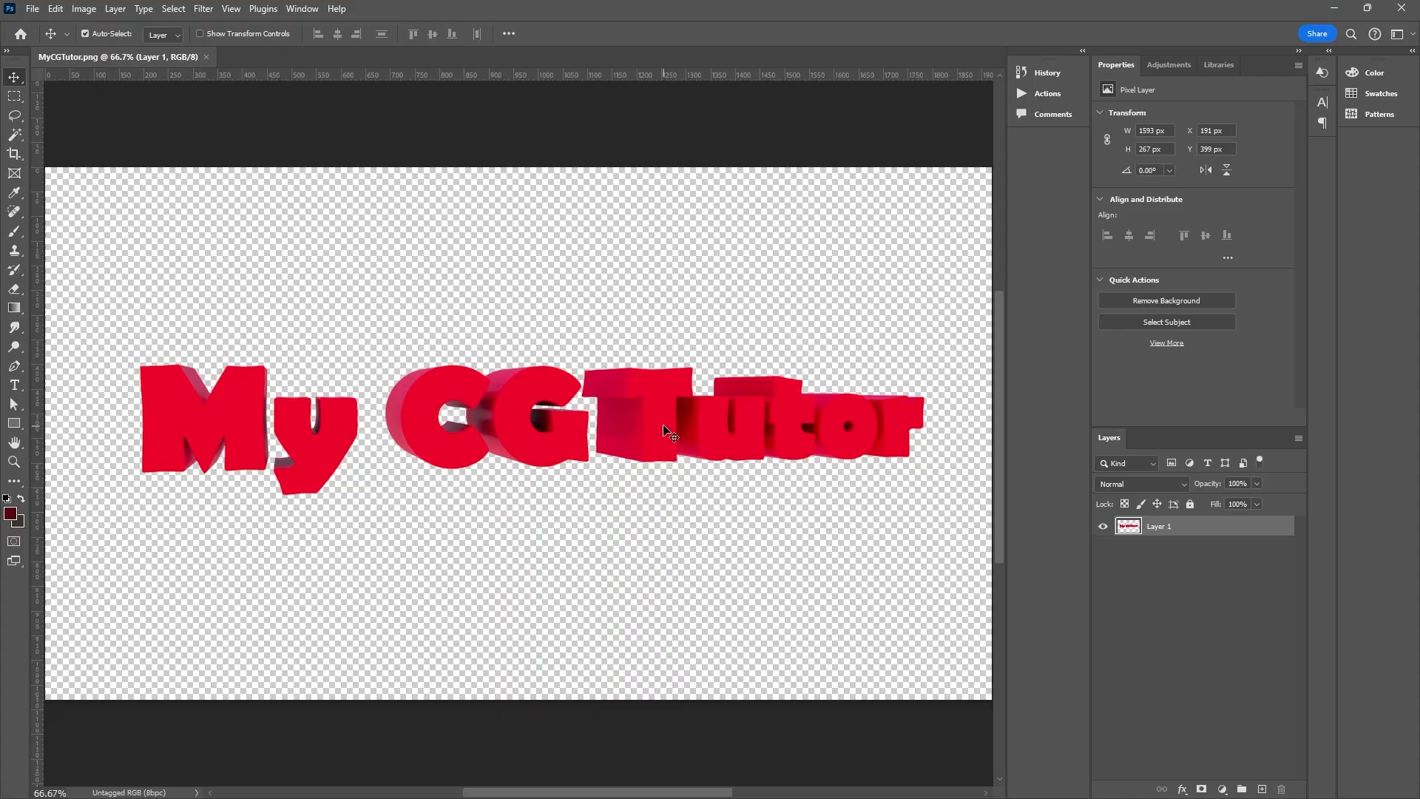